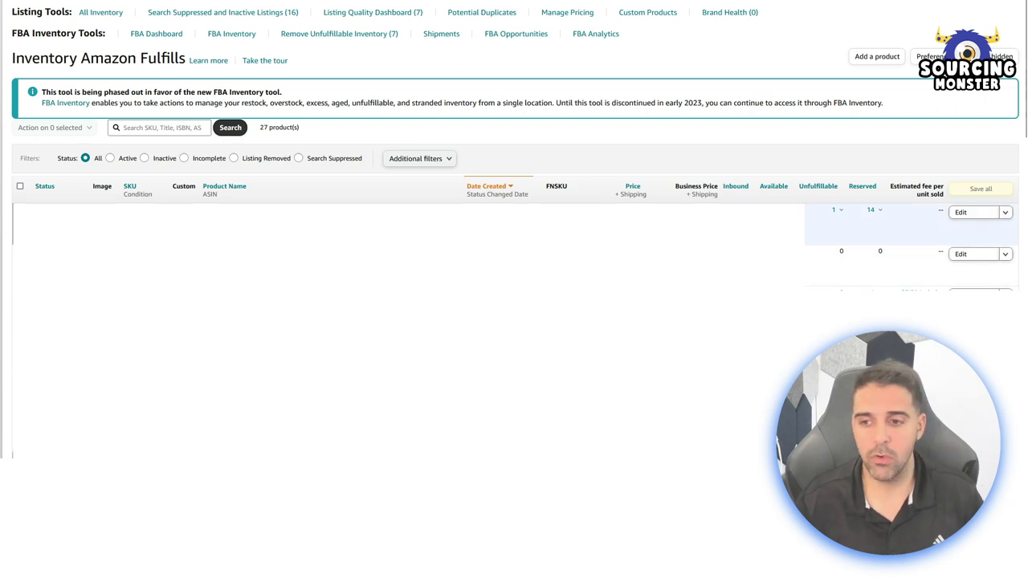
- Open the first FBA inventory listing for editing and examine its Product Identity and Offer details
left_click(1005, 213)
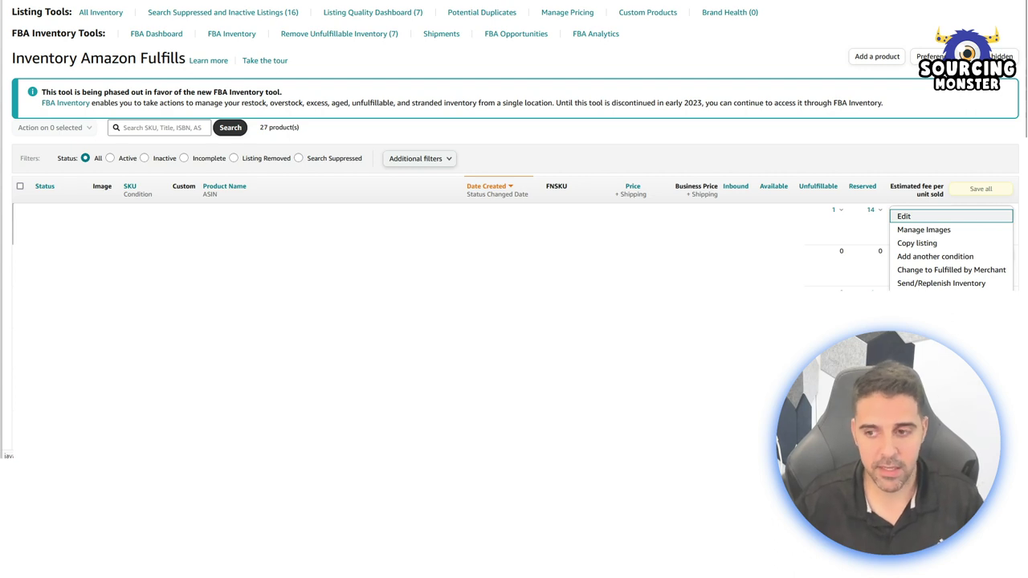
left_click(932, 217)
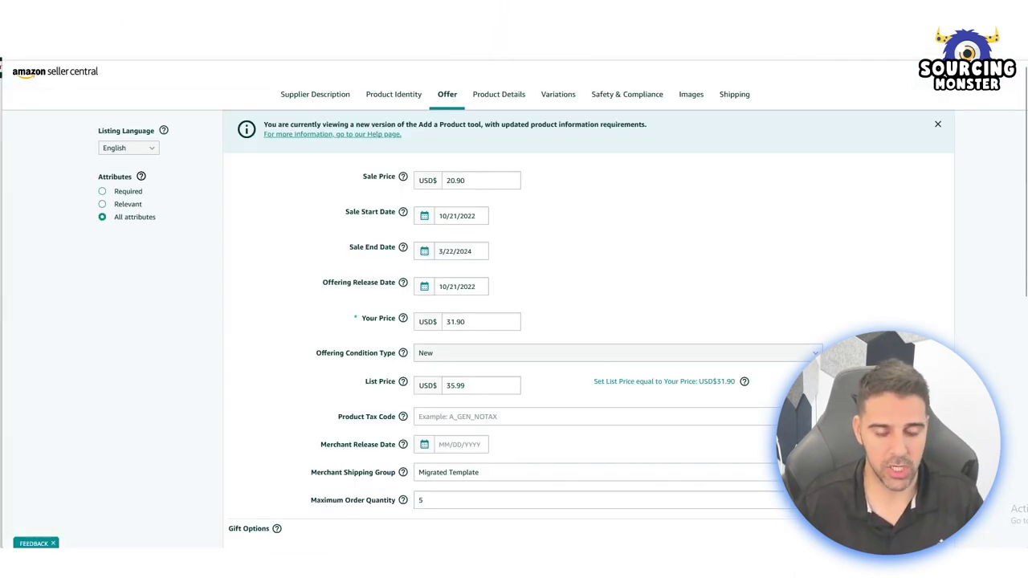
left_click(394, 95)
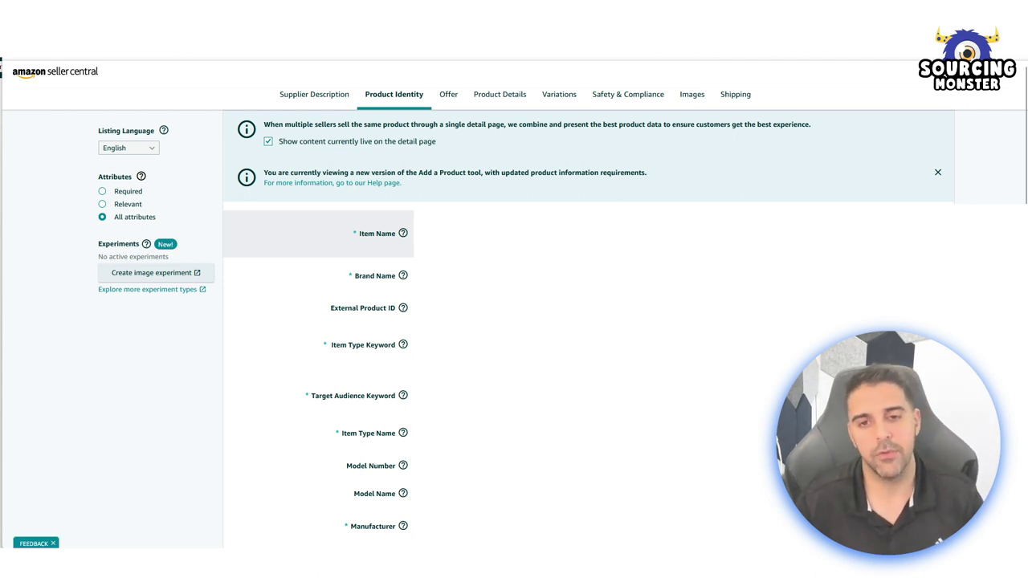
scroll(514, 321, "down", 3)
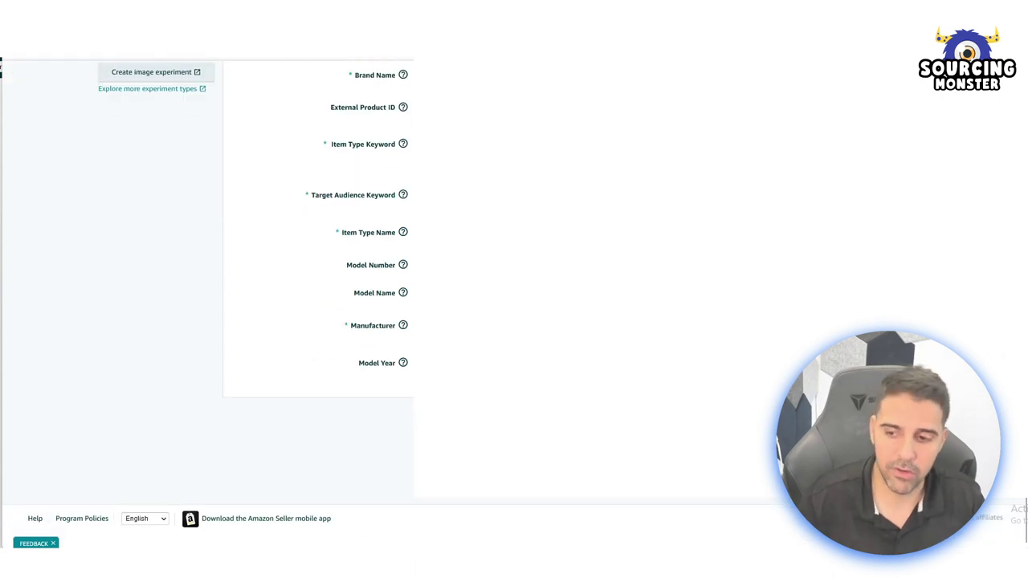
scroll(514, 321, "up", 3)
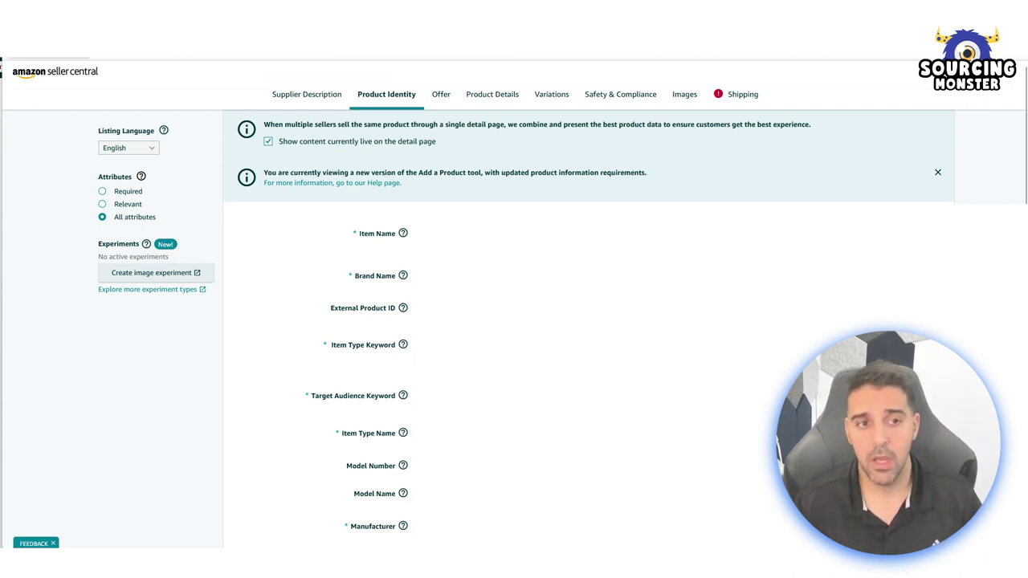
left_click(441, 95)
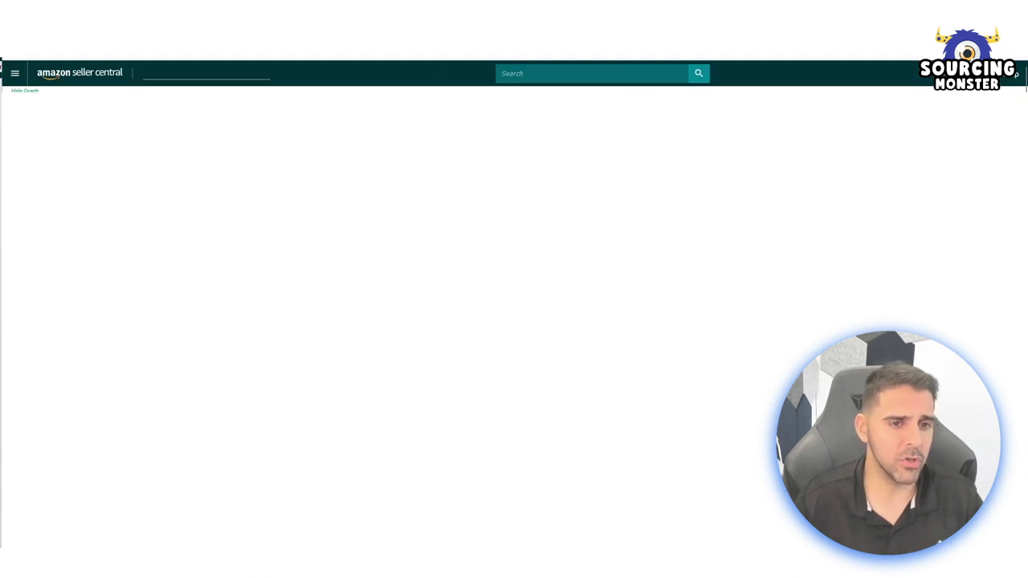
- Go to the catalog's Add Products via Upload page and show its spreadsheet template choices
left_click(15, 72)
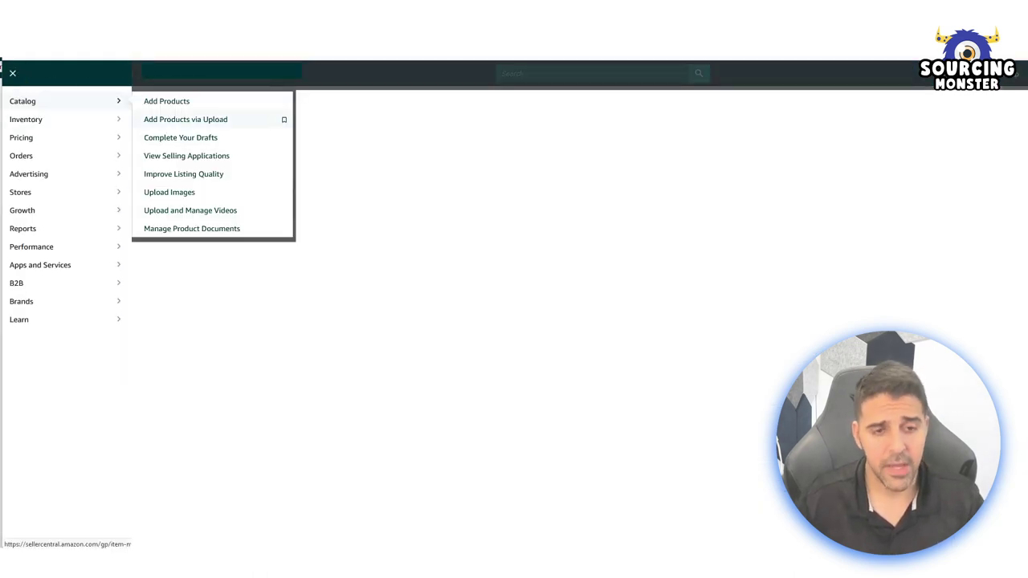
left_click(192, 228)
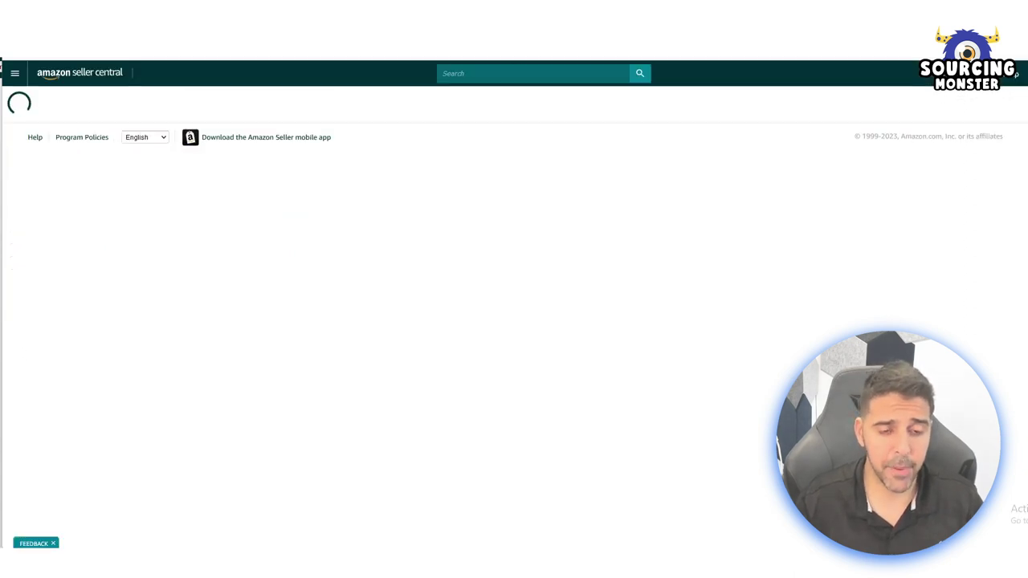
left_click(48, 118)
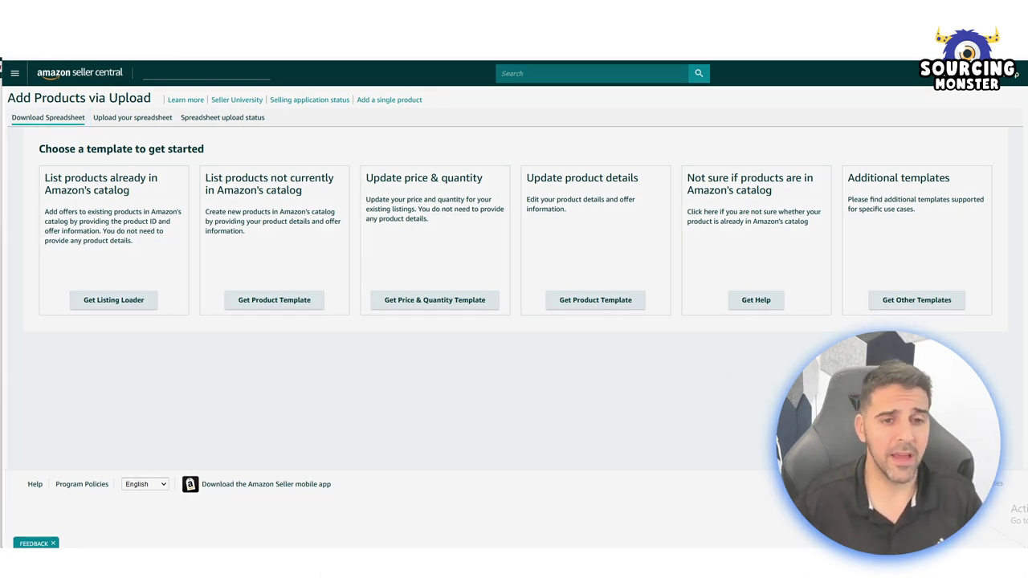
left_click(15, 73)
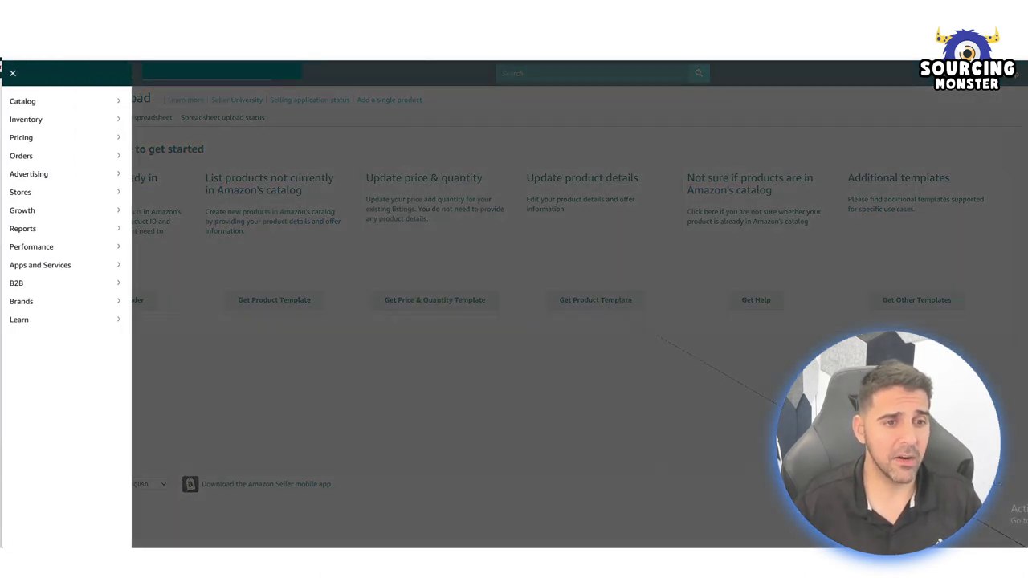
left_click(13, 73)
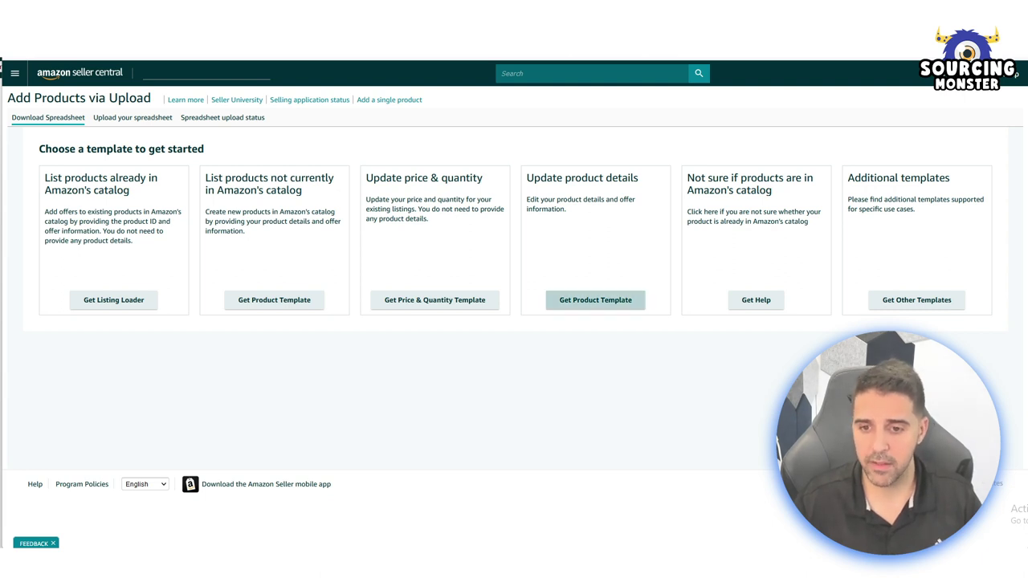
- Open the product template generator for updating product details, choosing the Amazon.com marketplace
left_click(595, 300)
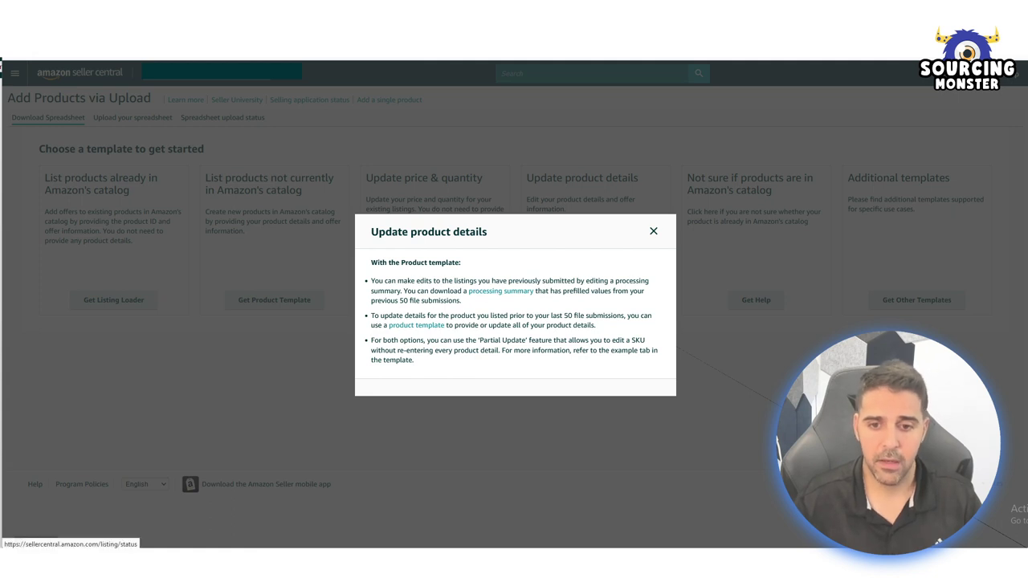
left_click(416, 325)
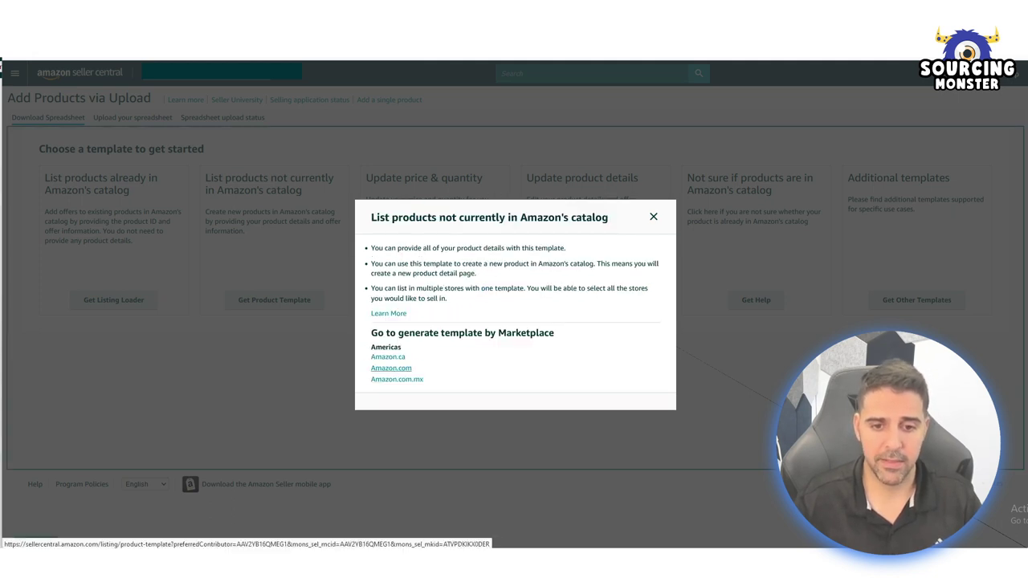
left_click(391, 368)
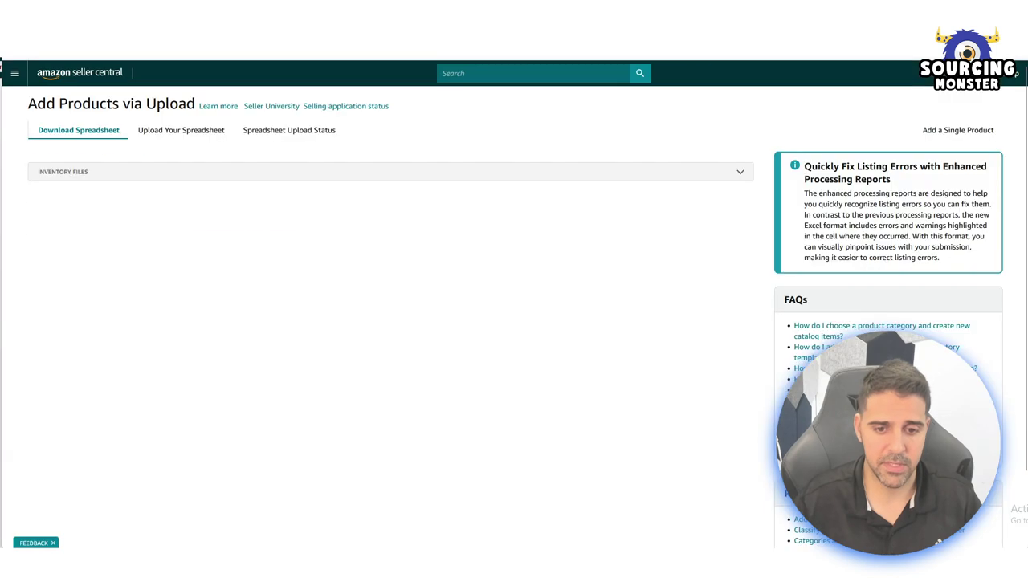
- Search the product types for "hair brush" and select the Hair Brushes classification under Styling Tools & Appliances
left_click(144, 318)
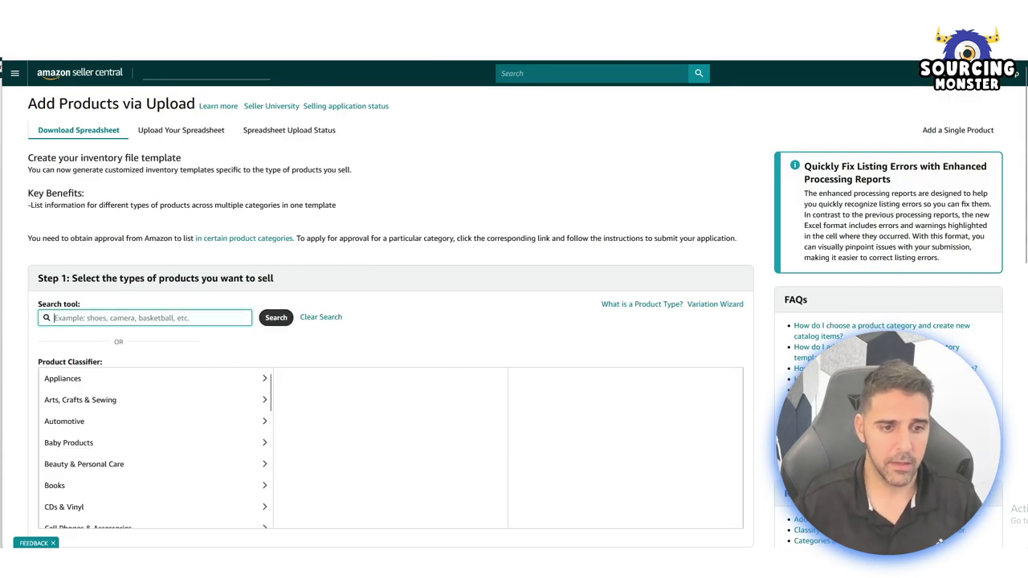
type("hair brush")
key("Return")
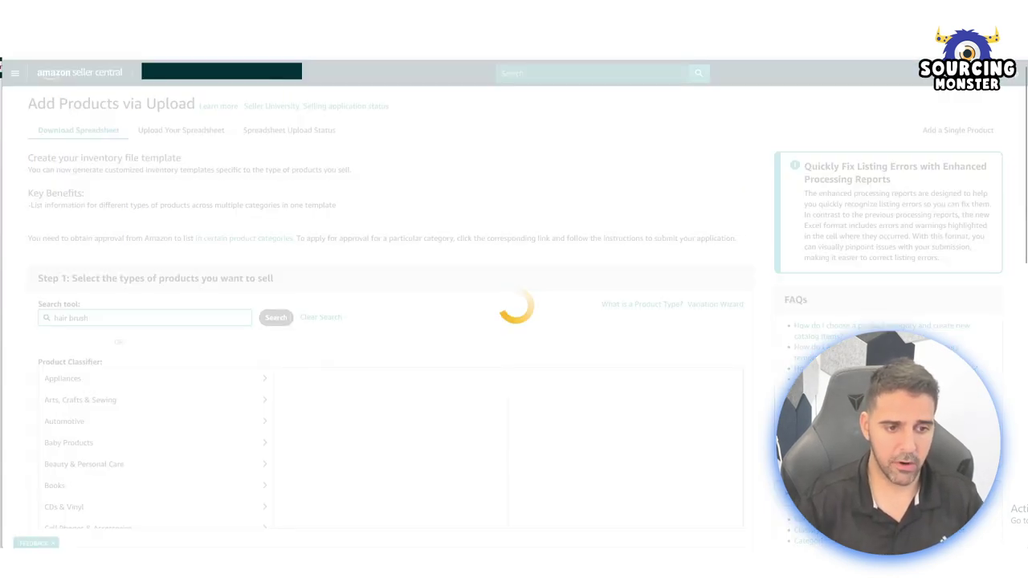
scroll(514, 300, "down", 1)
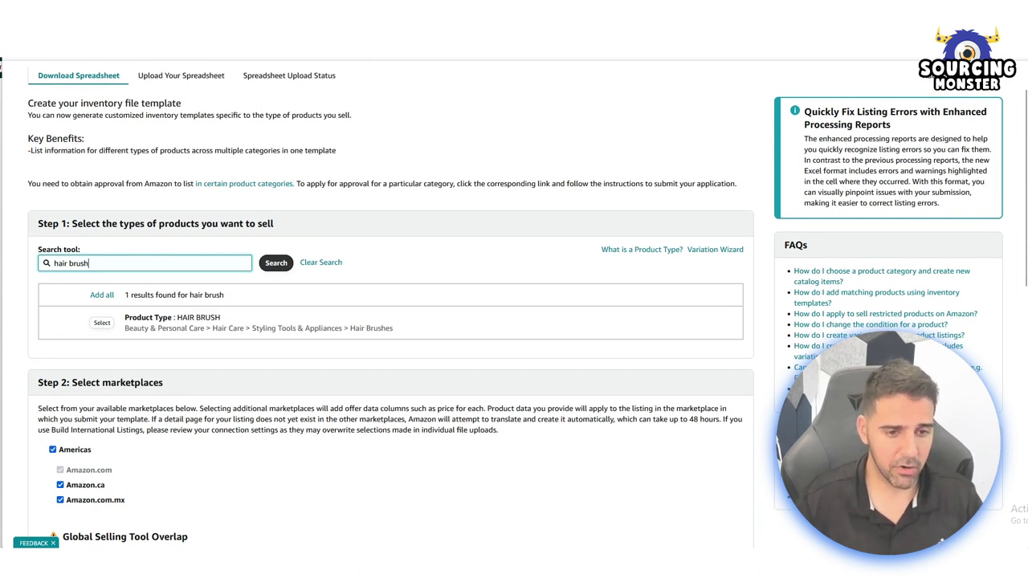
triple_click(263, 328)
triple_click(174, 328)
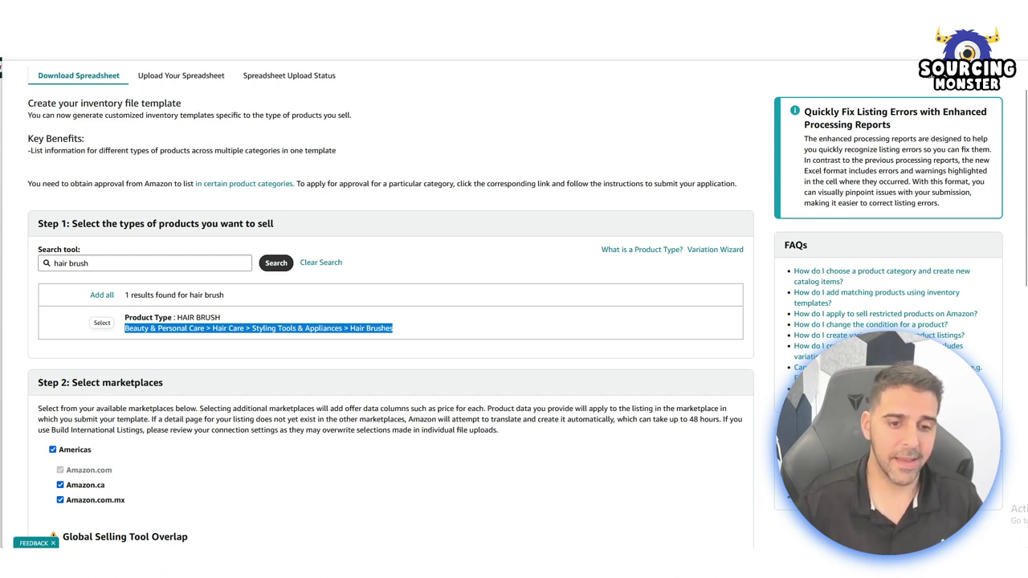
scroll(391, 305, "down", 3)
scroll(391, 306, "up", 1)
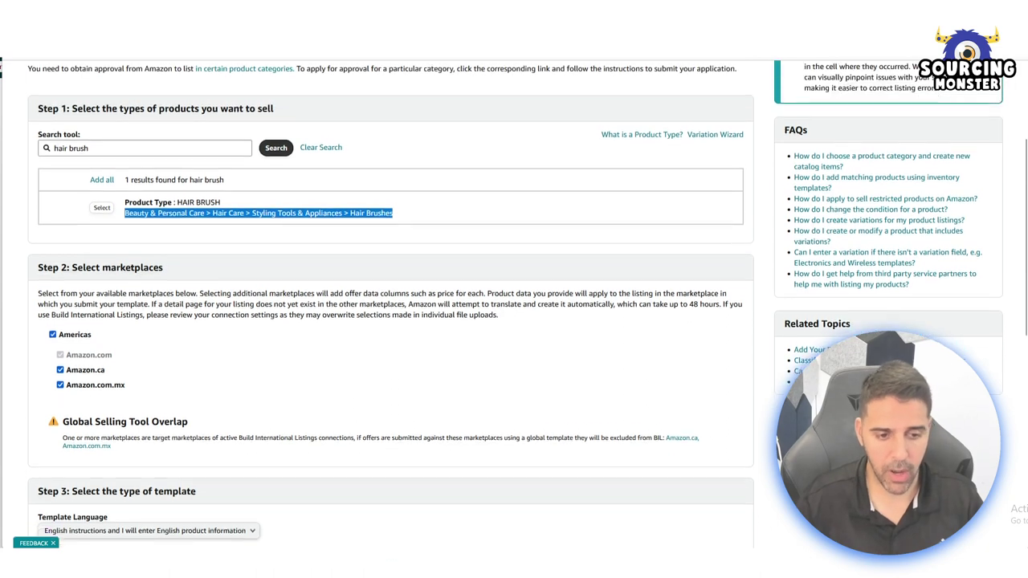
left_click(102, 214)
- Generate the Advanced English template with all Americas marketplaces included and open the downloaded hair brushes workbook
scroll(391, 305, "down", 4)
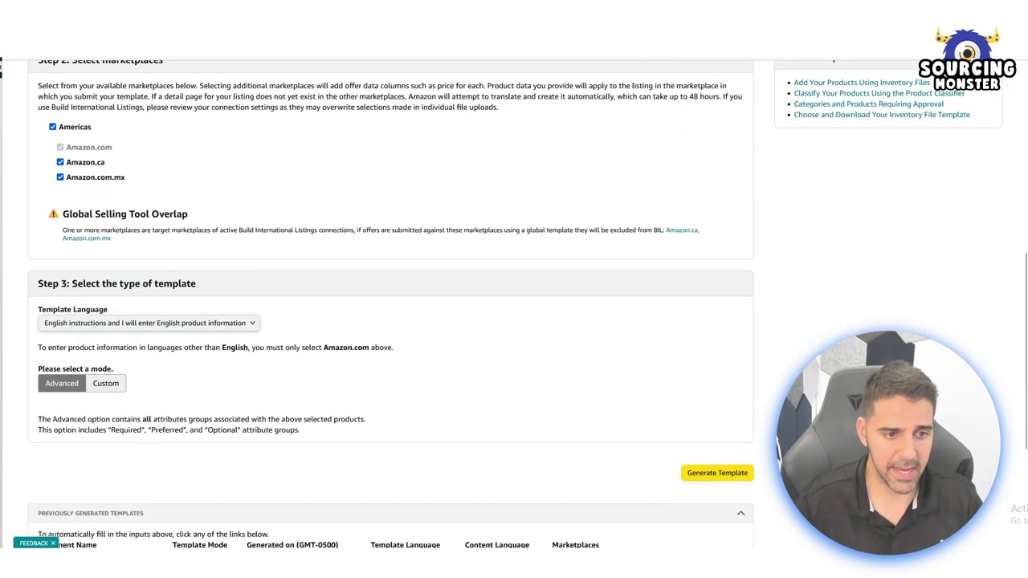
scroll(392, 305, "down", 1)
left_click(717, 364)
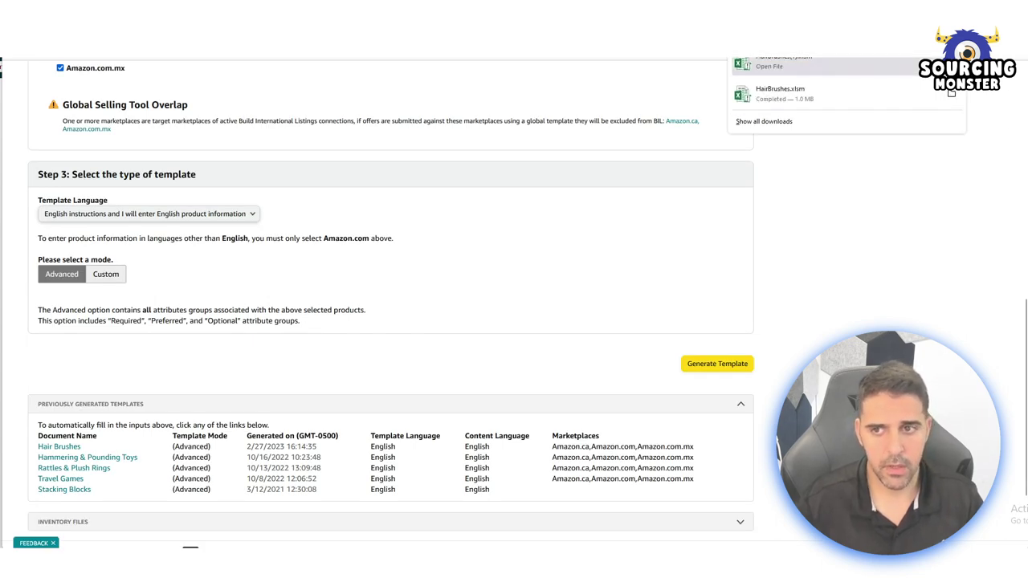
left_click(952, 93)
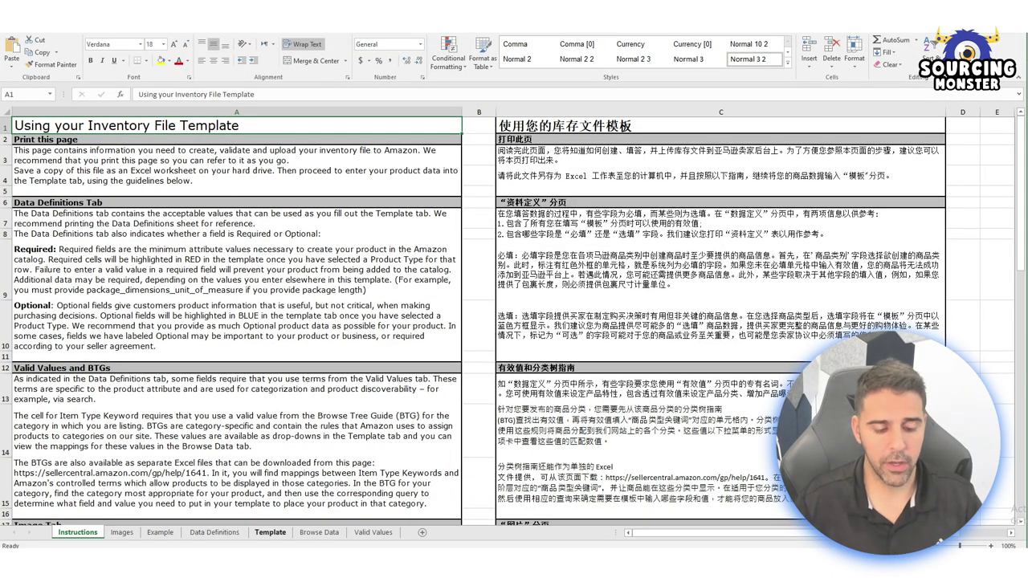
- On the Template sheet, set the Product Type in the first data row to hairbrush
left_click(270, 533)
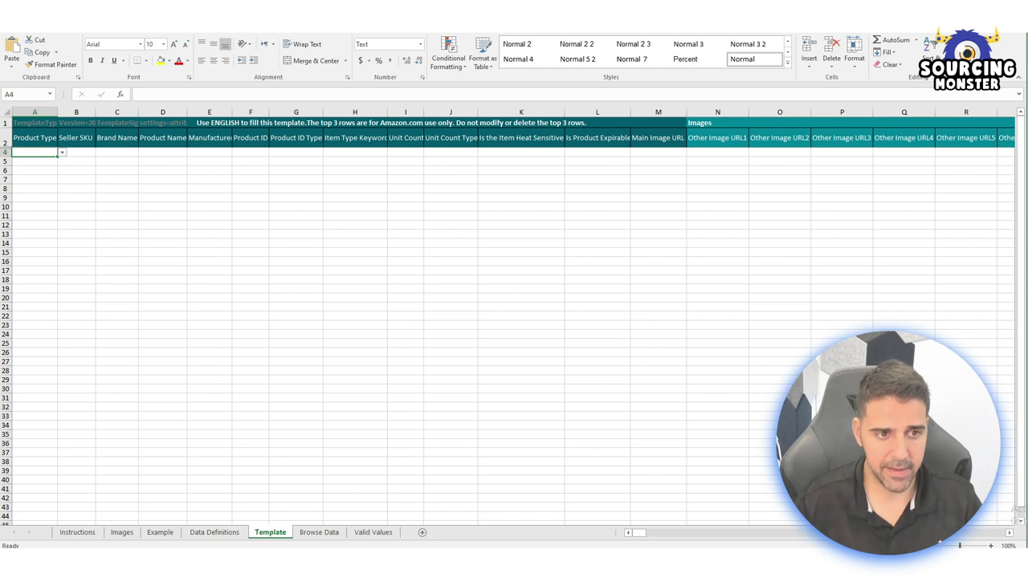
left_click(34, 171)
left_click(35, 153)
left_click(62, 153)
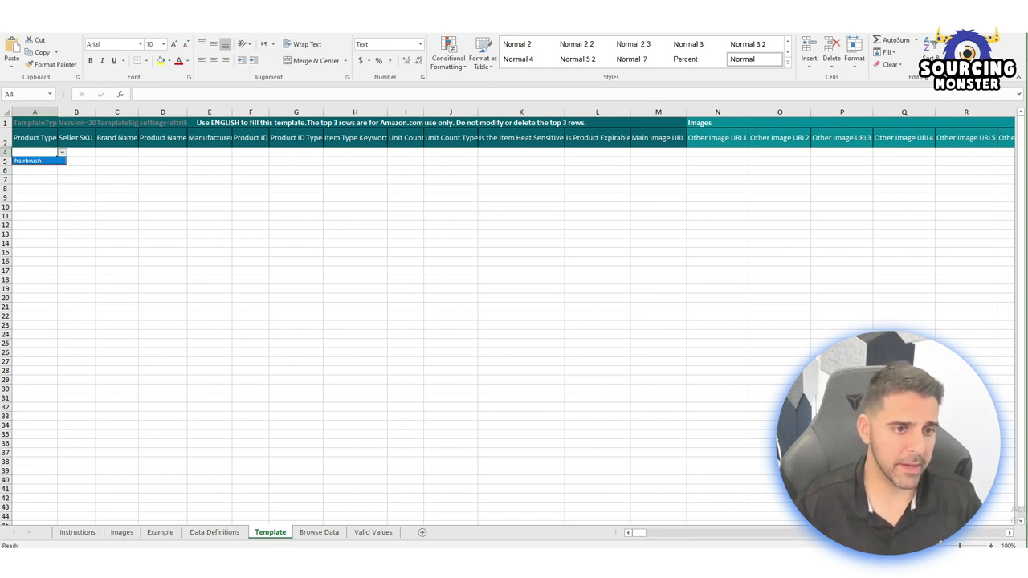
key("Return")
key("Tab")
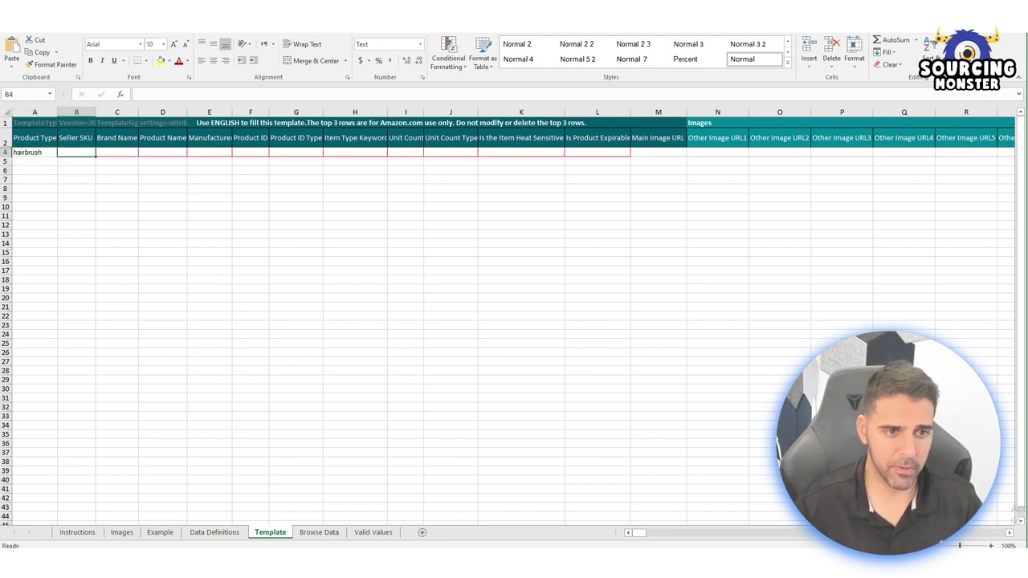
- Set the Product ID Type of the hairbrush row to ASIN
left_click(163, 153)
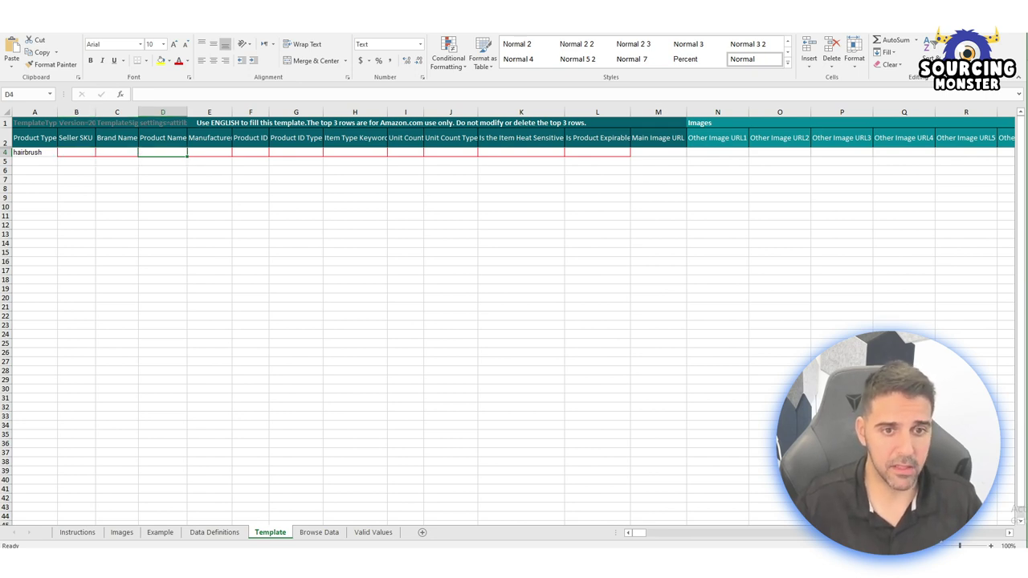
left_click(250, 152)
left_click(297, 153)
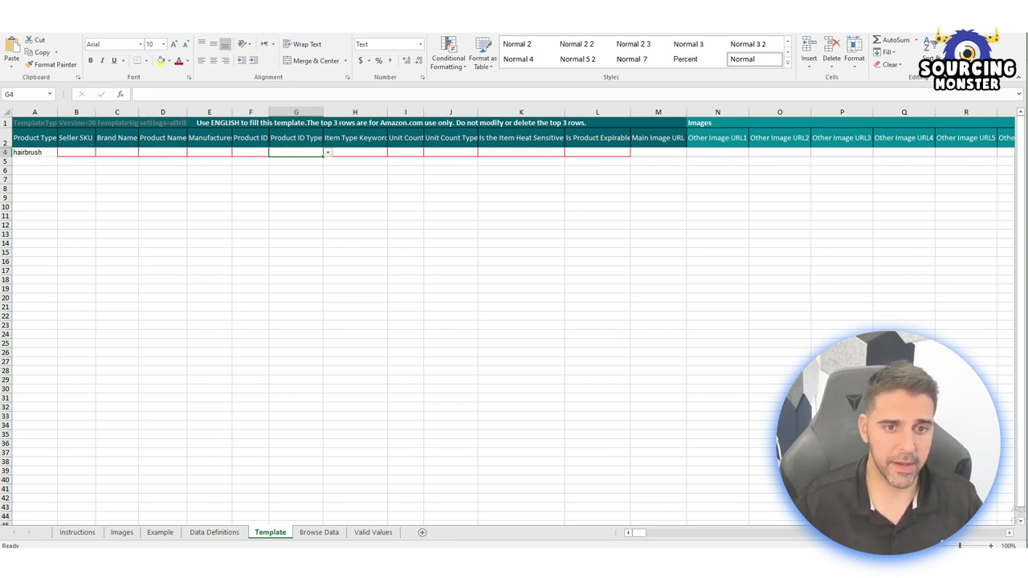
left_click(328, 153)
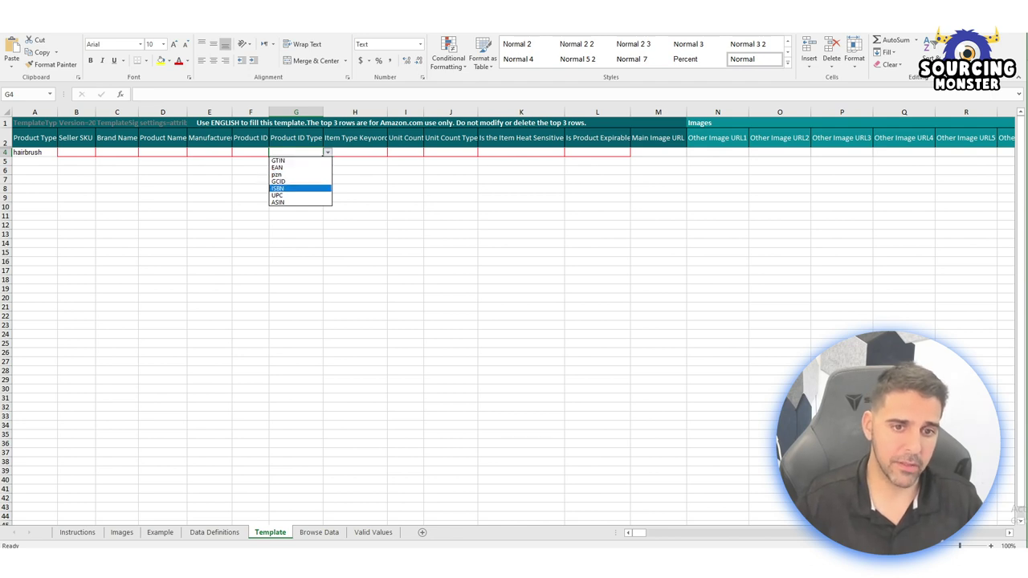
left_click(300, 202)
left_click(250, 189)
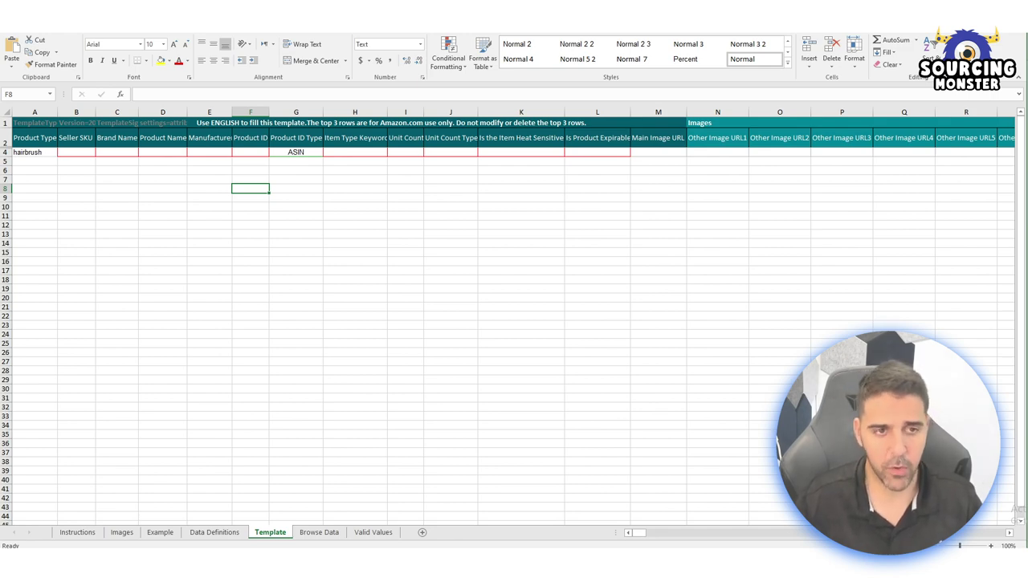
- Switch to Seller Central's spreadsheet upload page and examine its file selection and email alert options without uploading anything
key("alt+Tab")
scroll(391, 321, "up", 10)
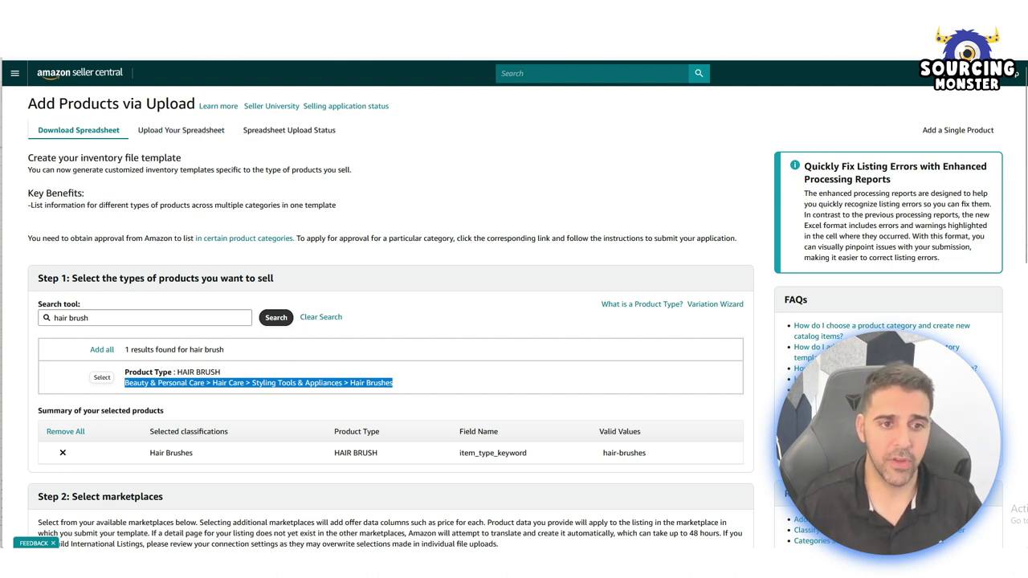
left_click(181, 130)
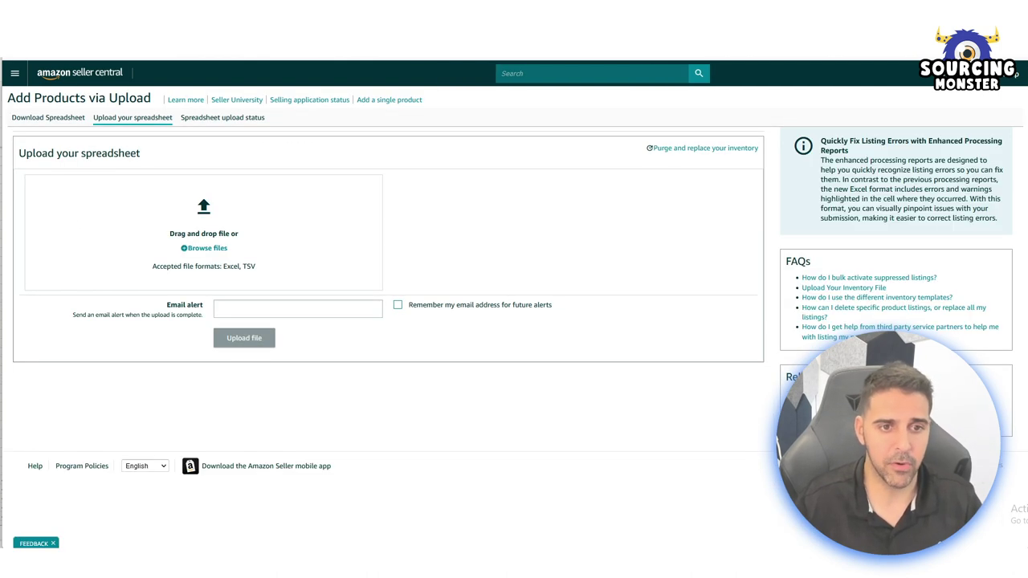
left_click(207, 248)
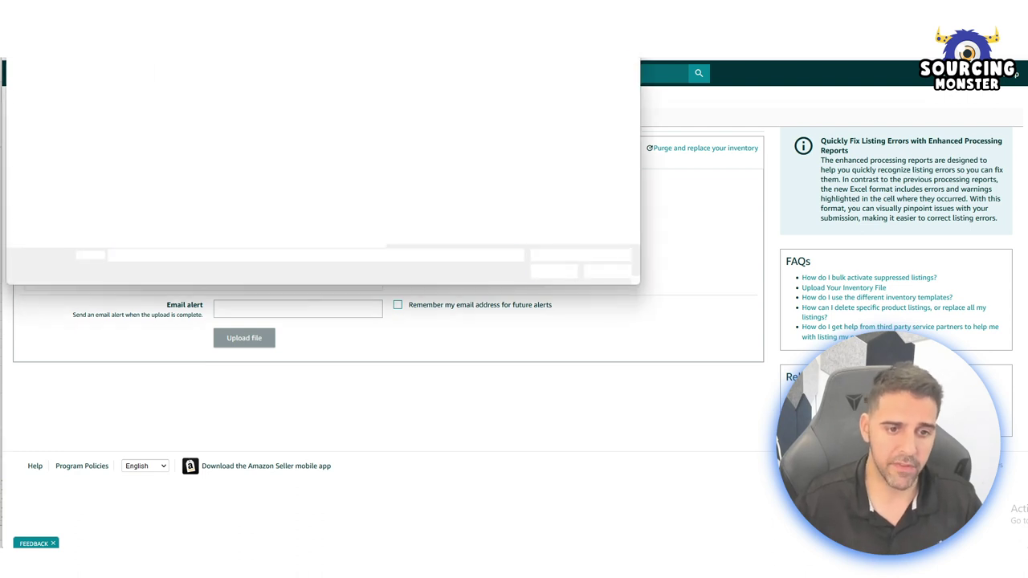
key("Escape")
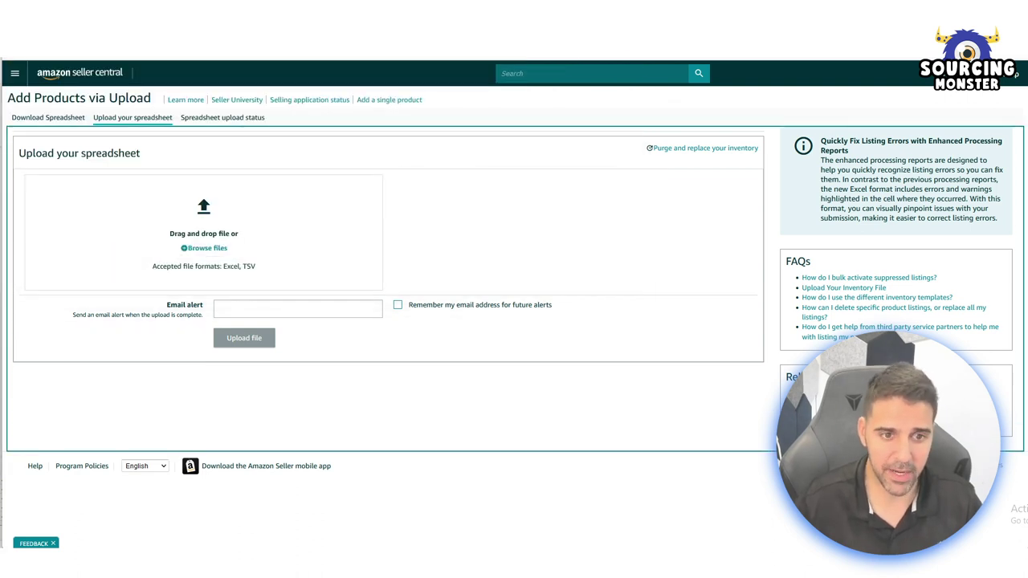
left_click(299, 310)
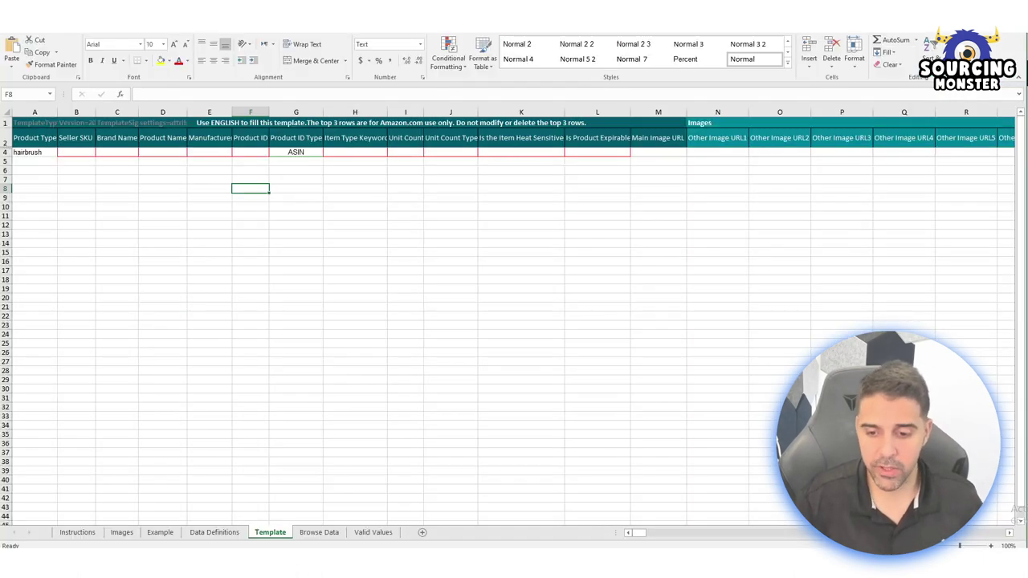
- Find the Update Delete column on the Template sheet and set the hairbrush row's value to PartialUpdate
key("ctrl+f")
type("update")
key("Return")
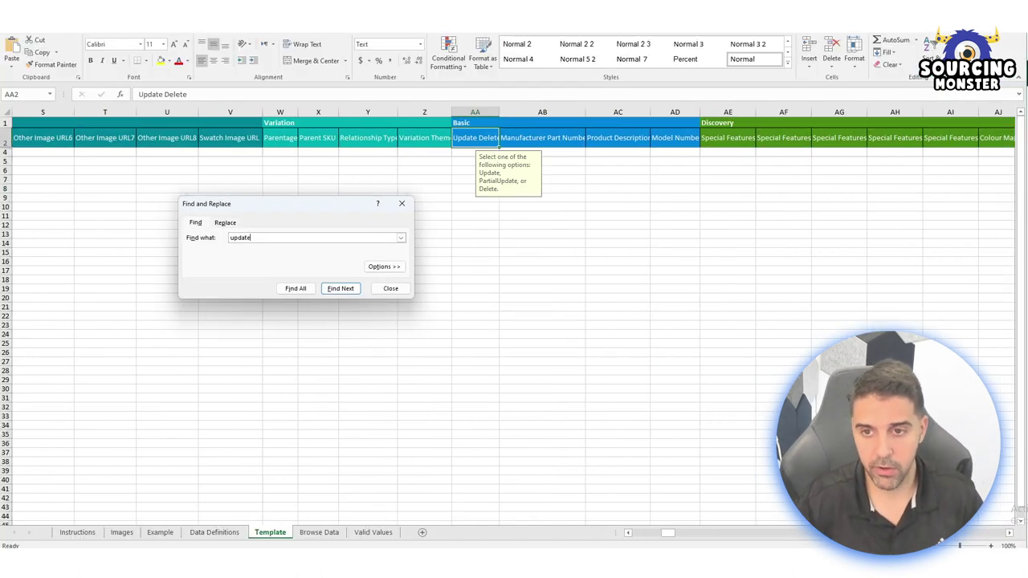
left_click(402, 204)
left_click(476, 162)
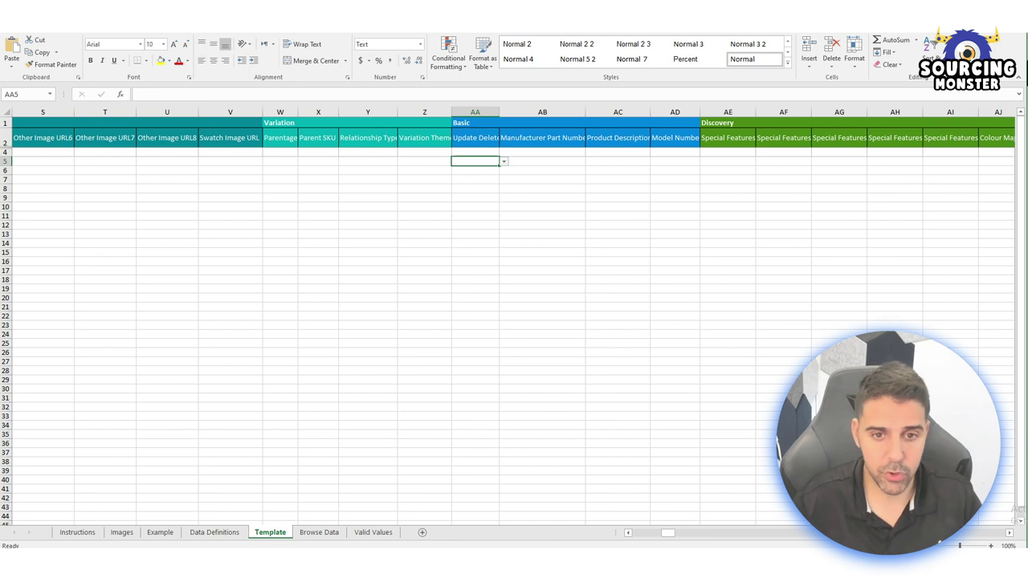
left_click(476, 152)
left_click(503, 152)
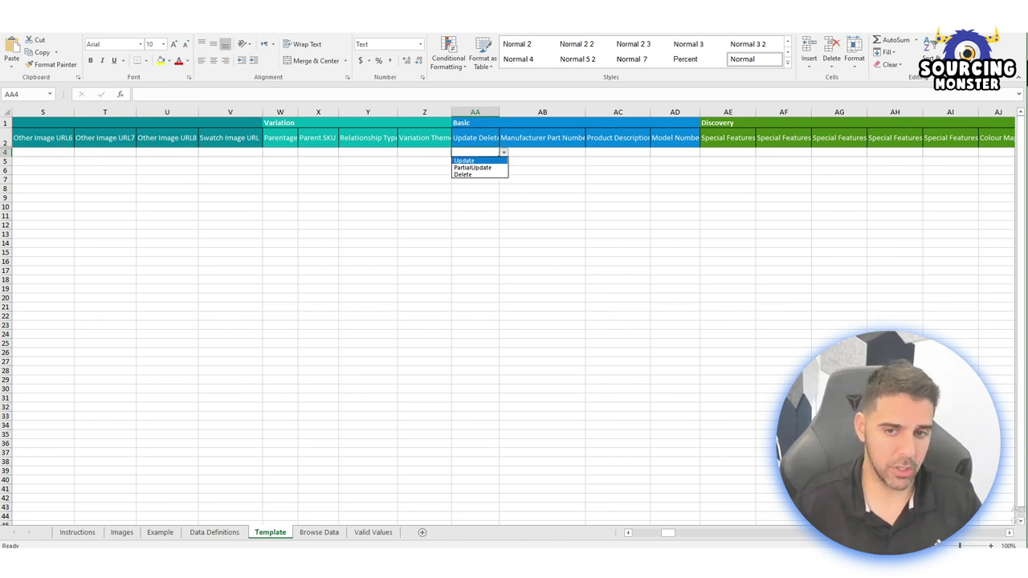
left_click(476, 168)
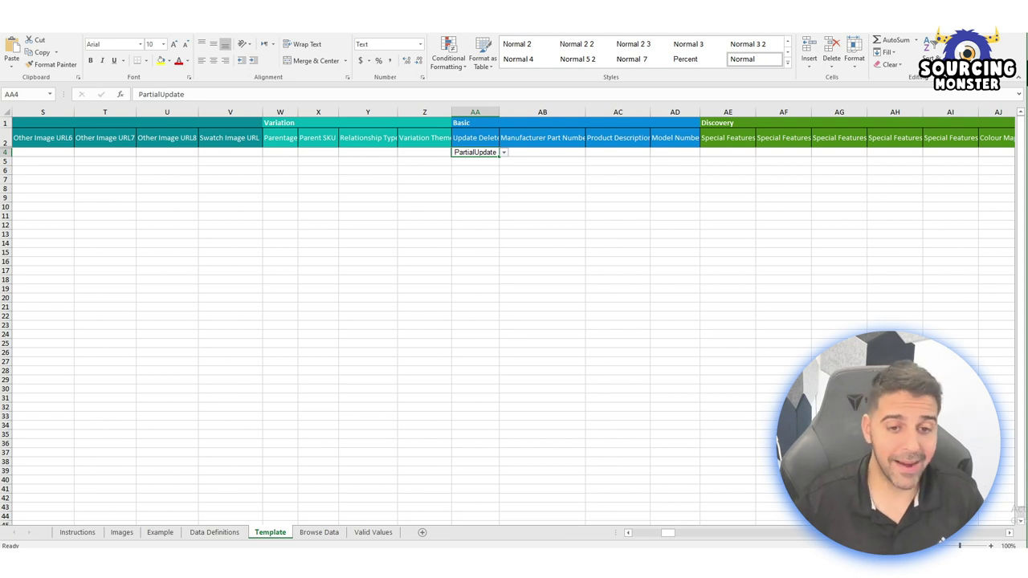
- Change the Update Delete value of the hairbrush row to Update
key("alt+Down")
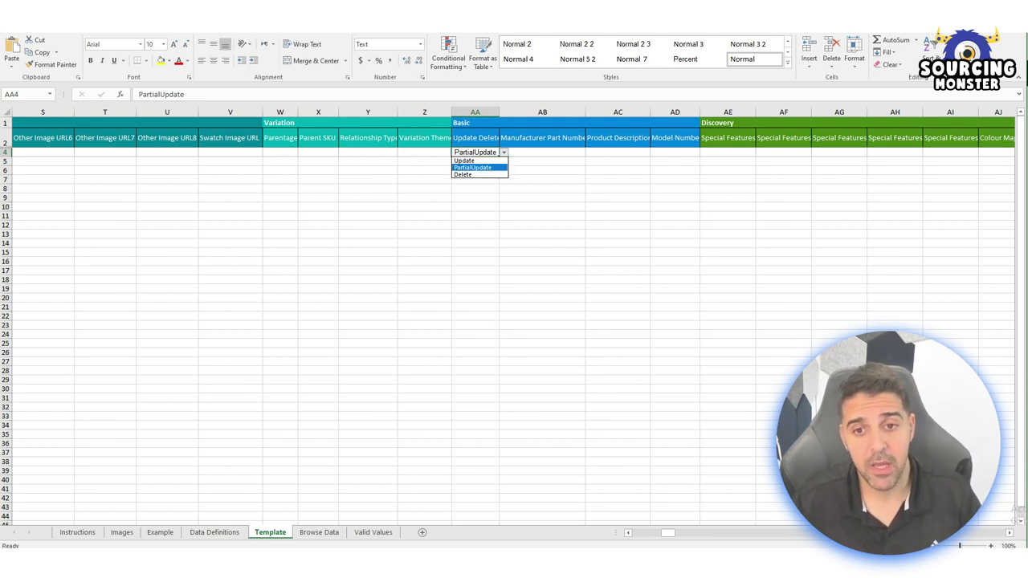
left_click(474, 161)
left_click(476, 216)
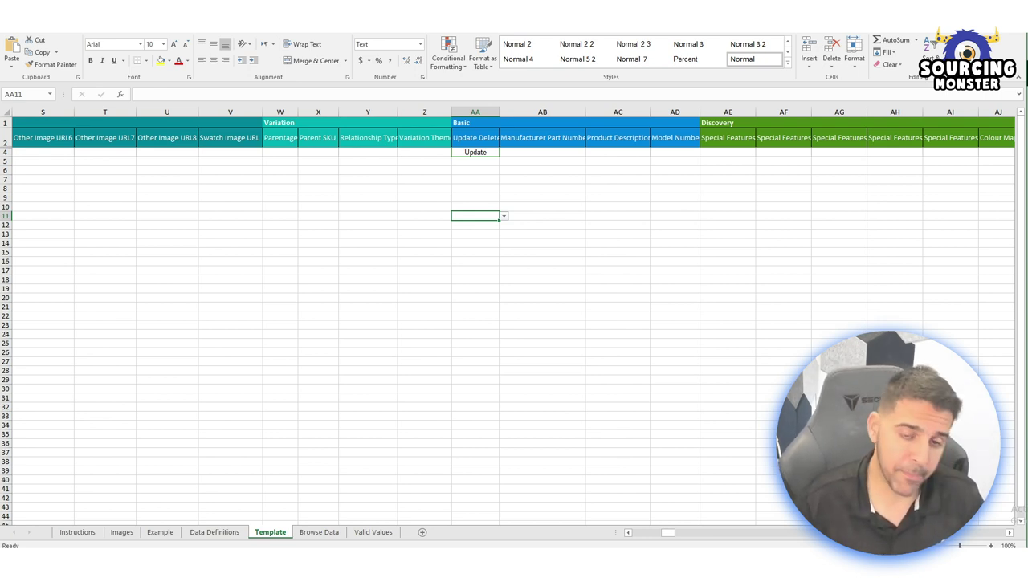
- Return to the first columns of the template and pick the hairbrush row's Product ID Type again from its allowed options
left_click_drag(668, 534, 638, 534)
left_click(296, 153)
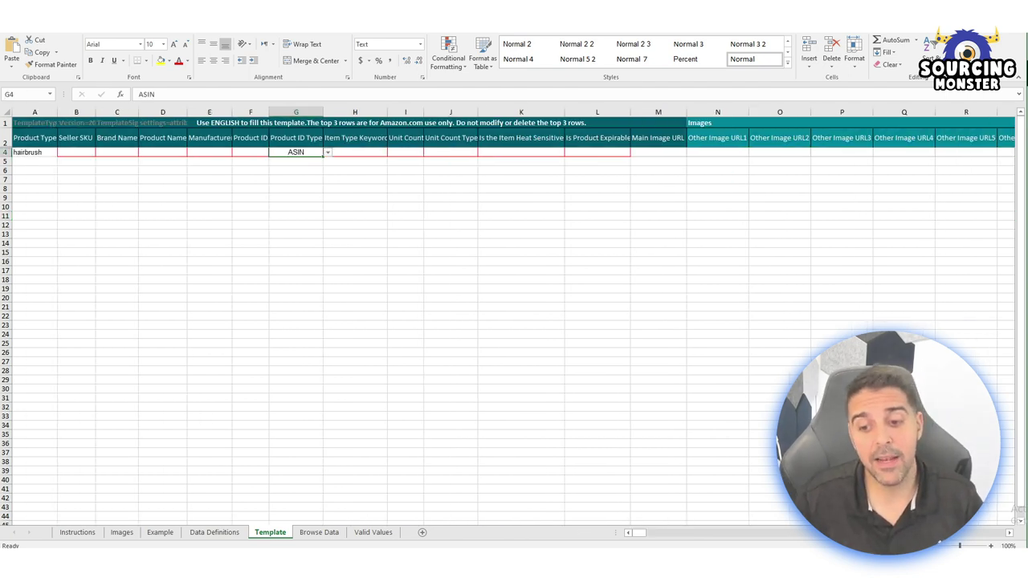
left_click(328, 153)
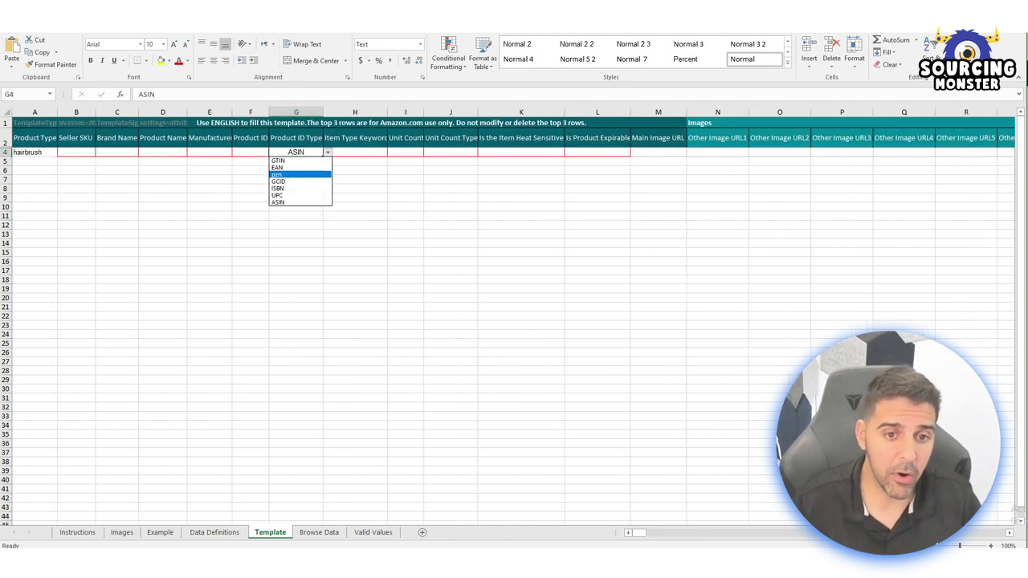
key("Down")
key("Down")
key("Down")
key("Return")
key("Left")
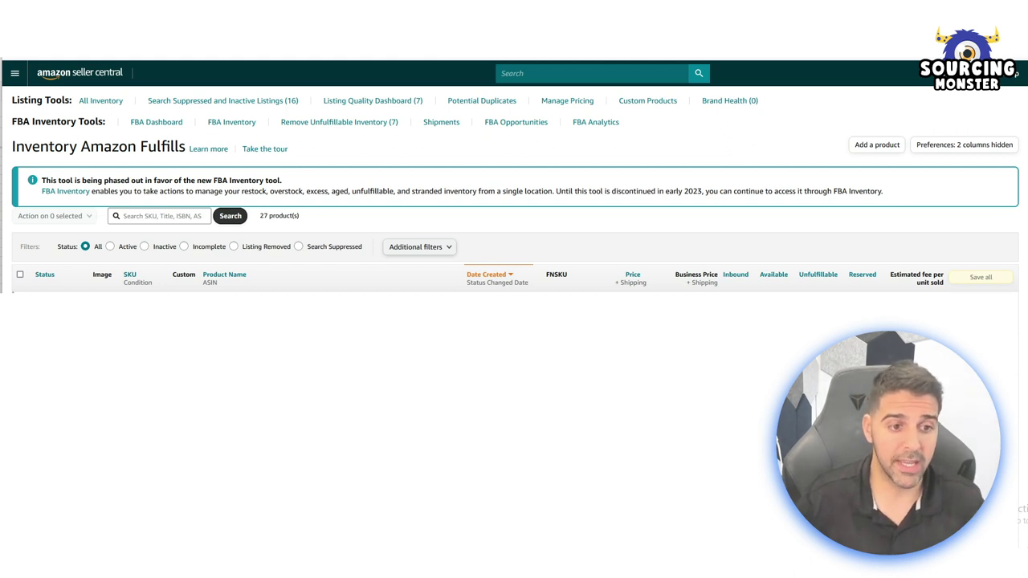
- Go to Seller Central's Inventory Reports page and choose a report type for the inventory report request
left_click(15, 73)
mouse_move(48, 229)
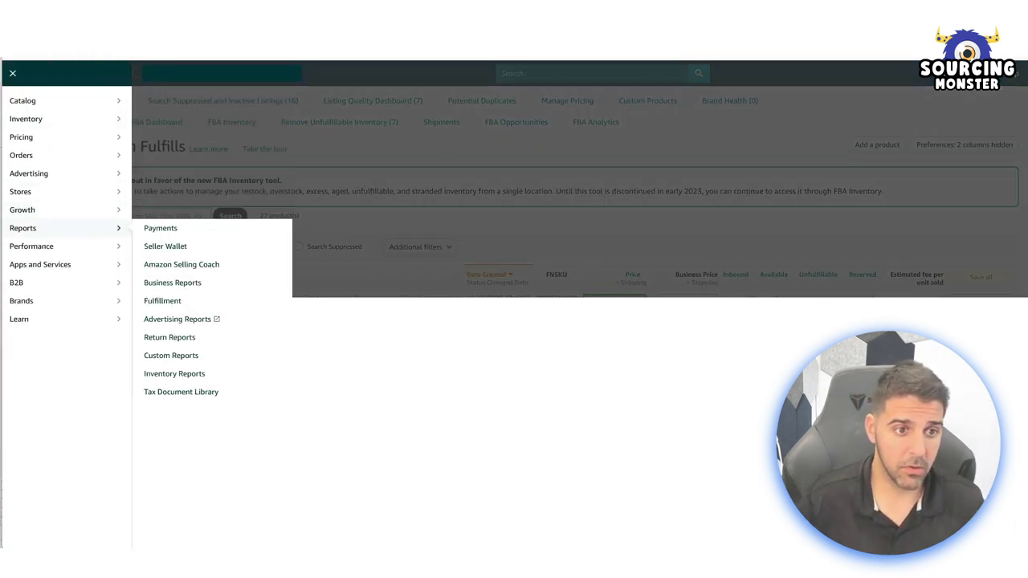
left_click(177, 374)
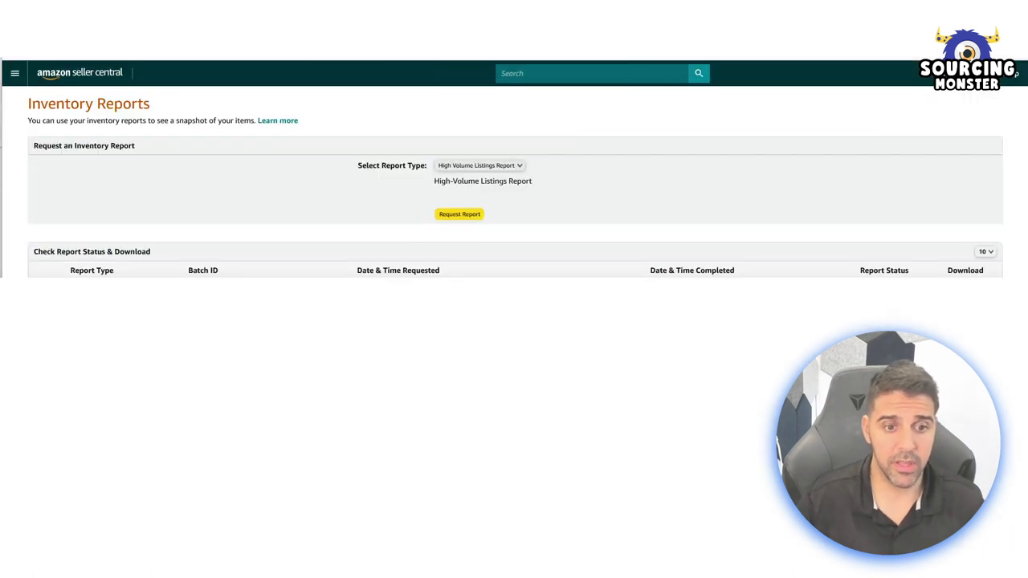
left_click(482, 165)
left_click(483, 224)
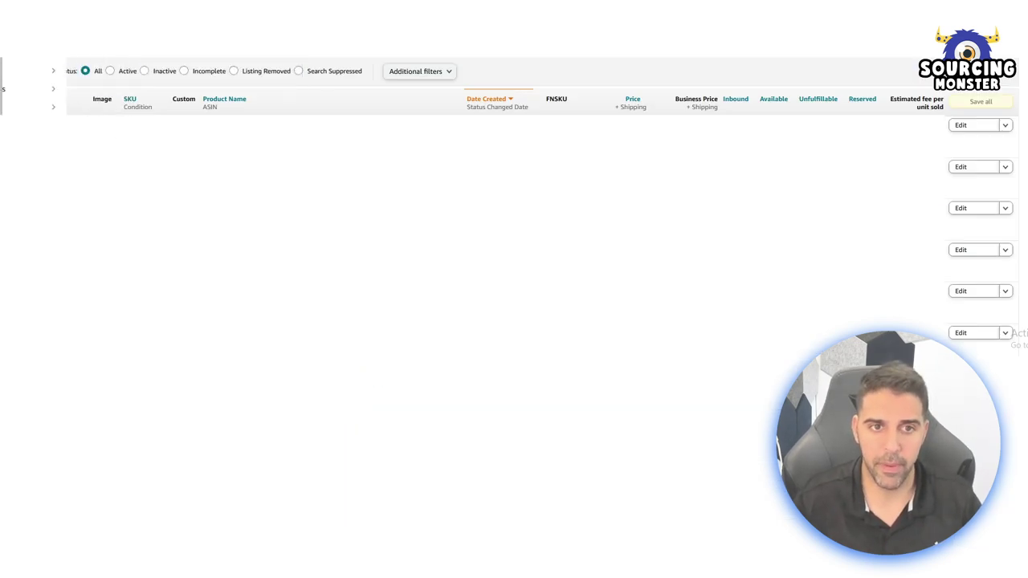
left_click(1005, 124)
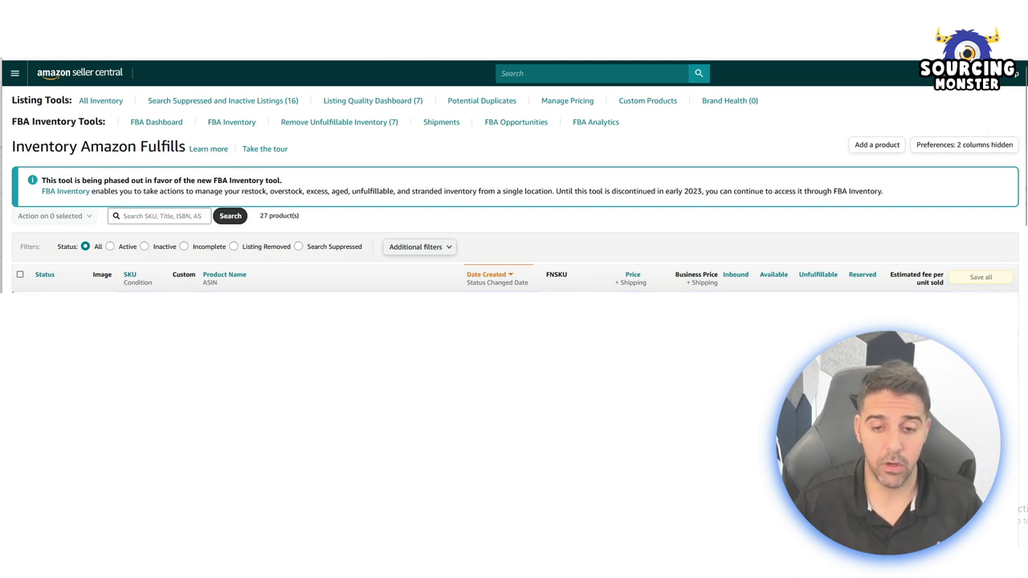
left_click(15, 73)
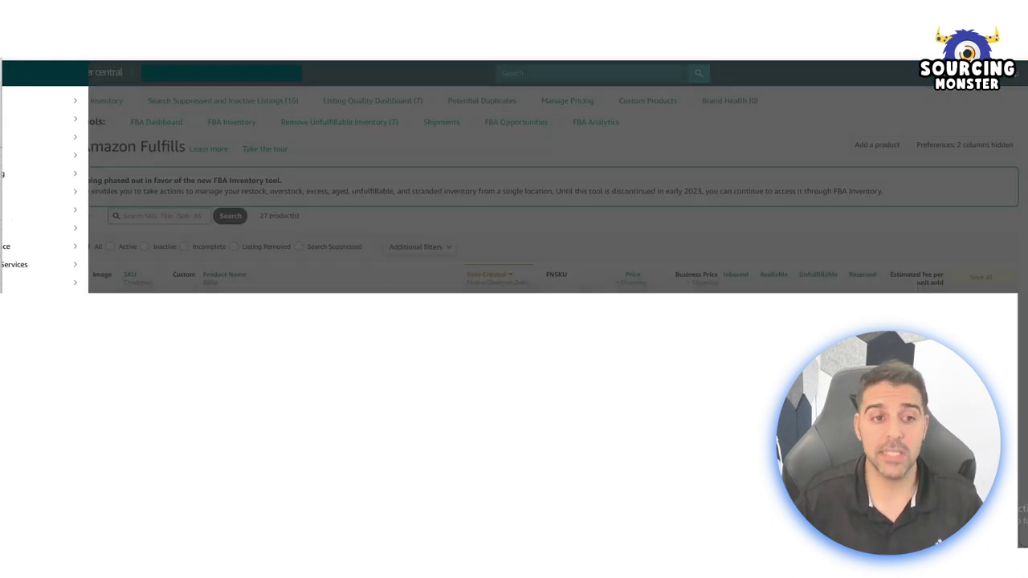
mouse_move(23, 100)
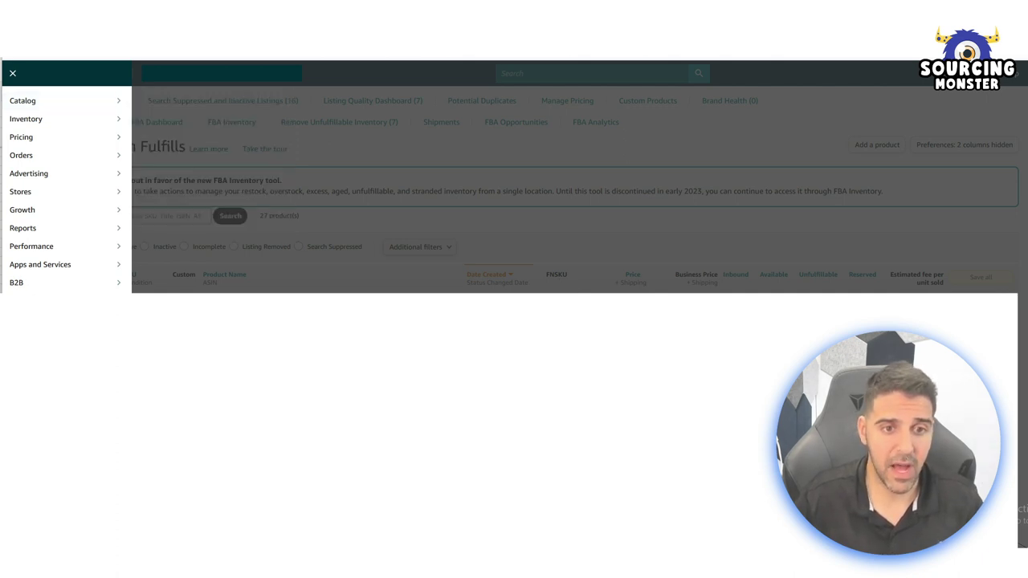
left_click(12, 73)
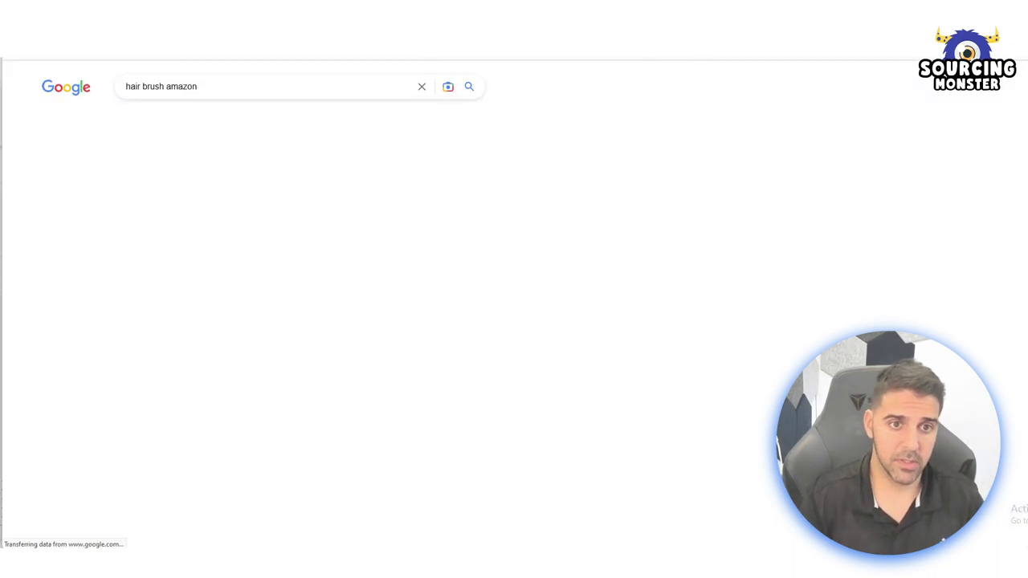
- From the Google results for hair brush amazon, open Amazon's Best Hair Brush listings and view the Mini Boar Bristle Hairbrush product
scroll(192, 275, "down", 6)
scroll(192, 275, "up", 1)
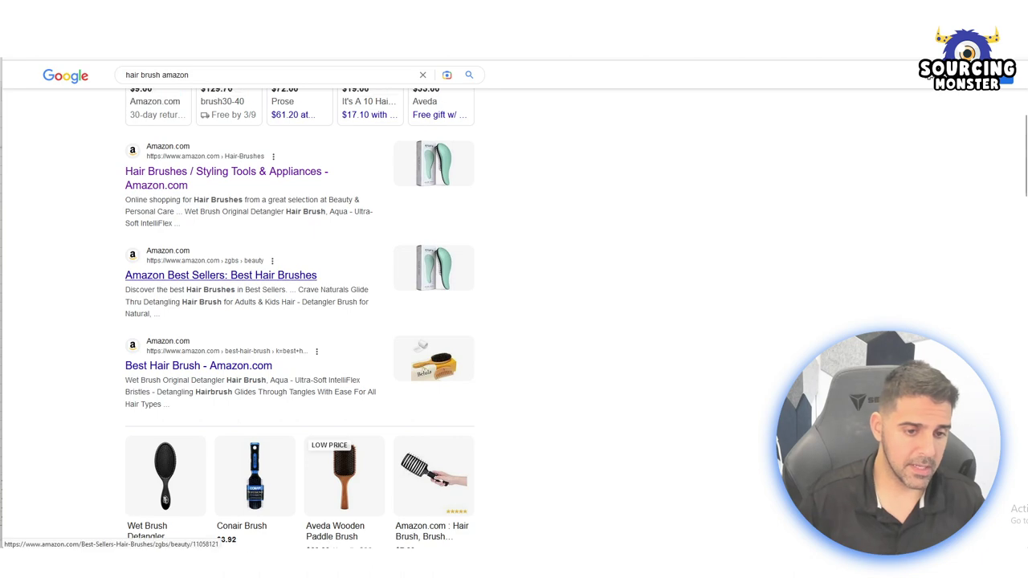
left_click_drag(182, 175, 120, 186)
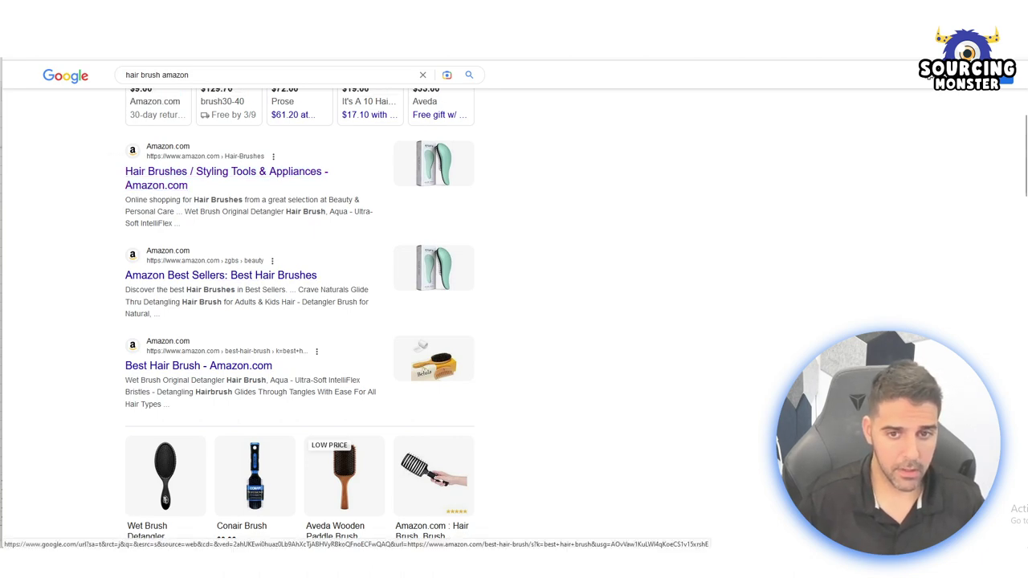
left_click(198, 366)
scroll(514, 321, "down", 2)
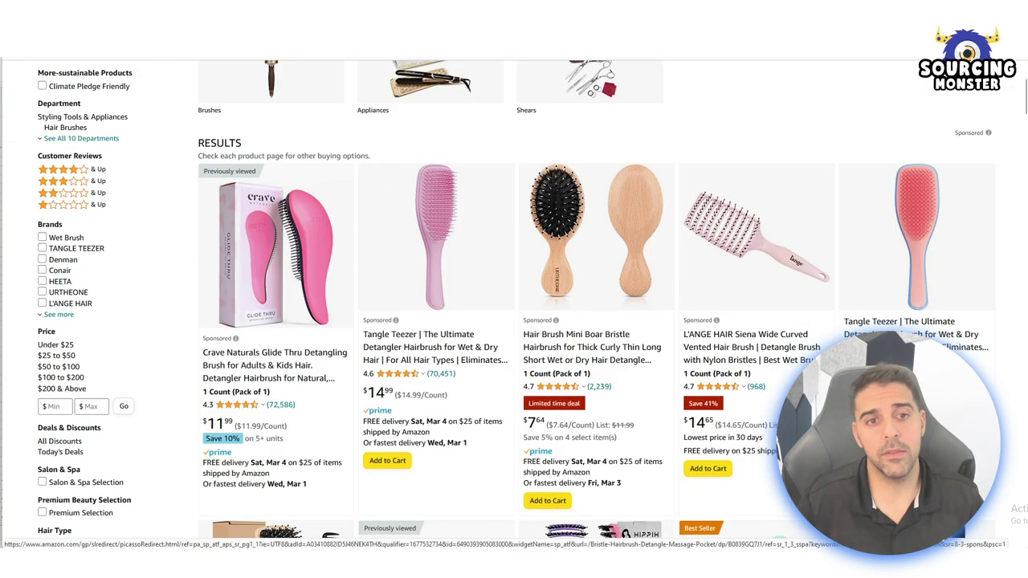
left_click(597, 255)
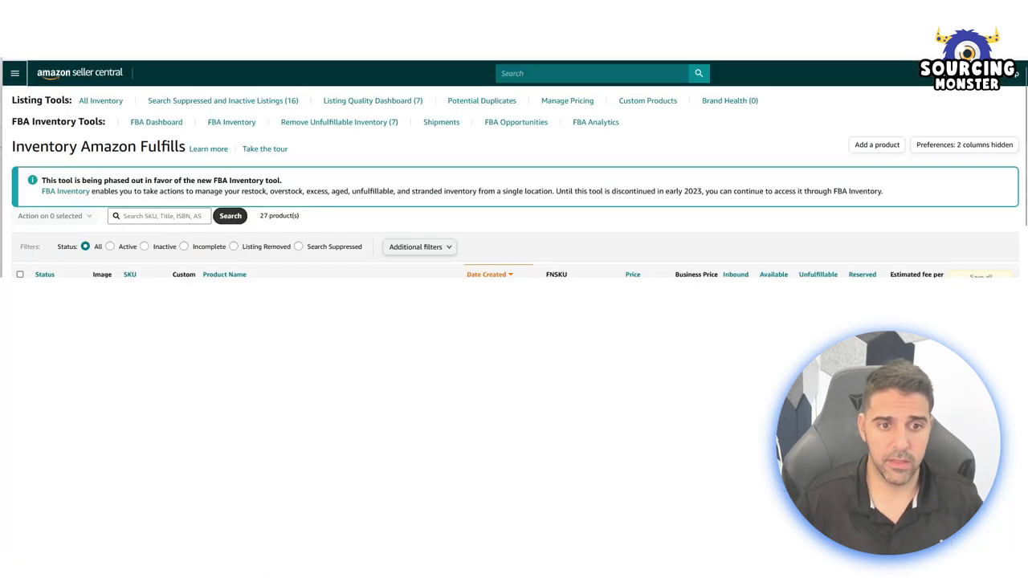
- Switch to Seller Central and open the page for adding a product from Amazon's catalog
left_click(14, 73)
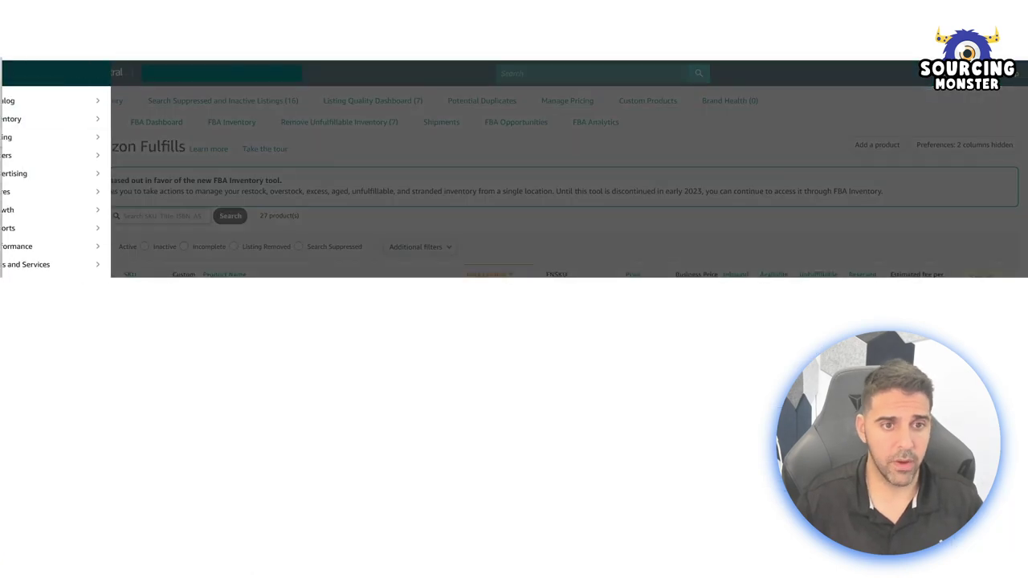
mouse_move(48, 100)
left_click(185, 118)
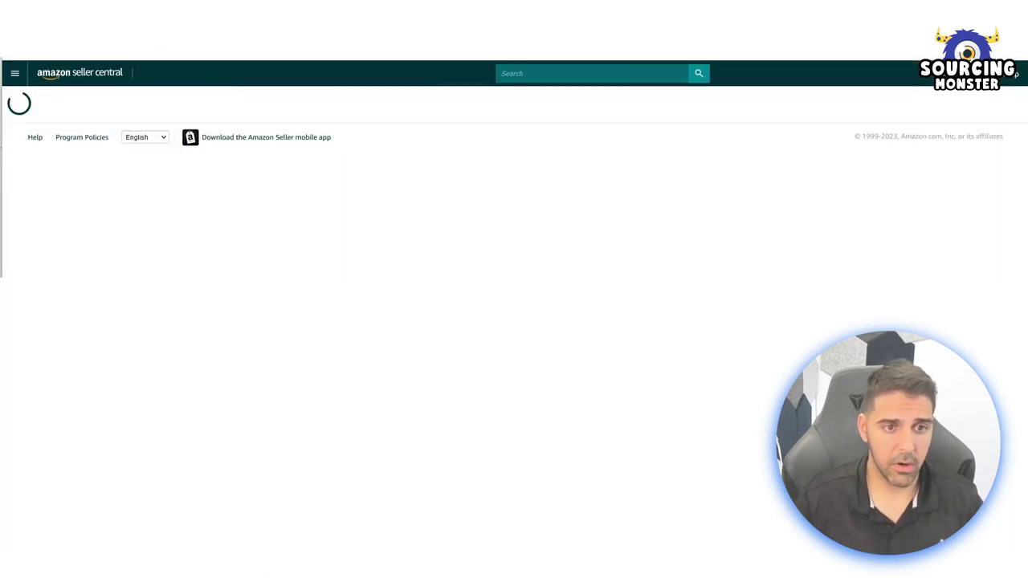
left_click(13, 73)
mouse_move(48, 101)
left_click(167, 101)
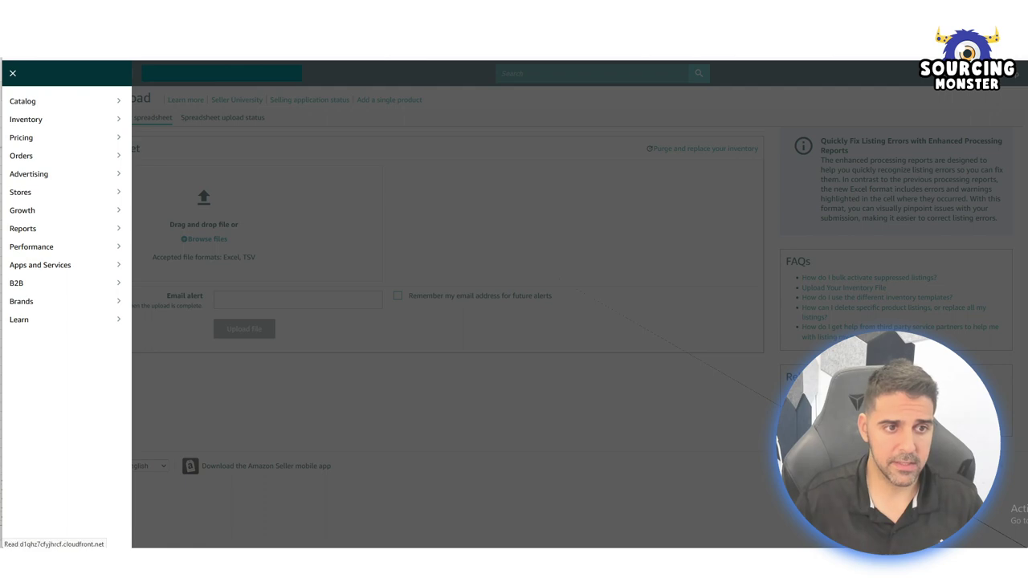
- Search the Amazon catalog for B0839GQ7J1 and set the condition of the Mini Boar Bristle Hairbrush to New
left_click(482, 240)
type("B0839GQ7J1")
key("Return")
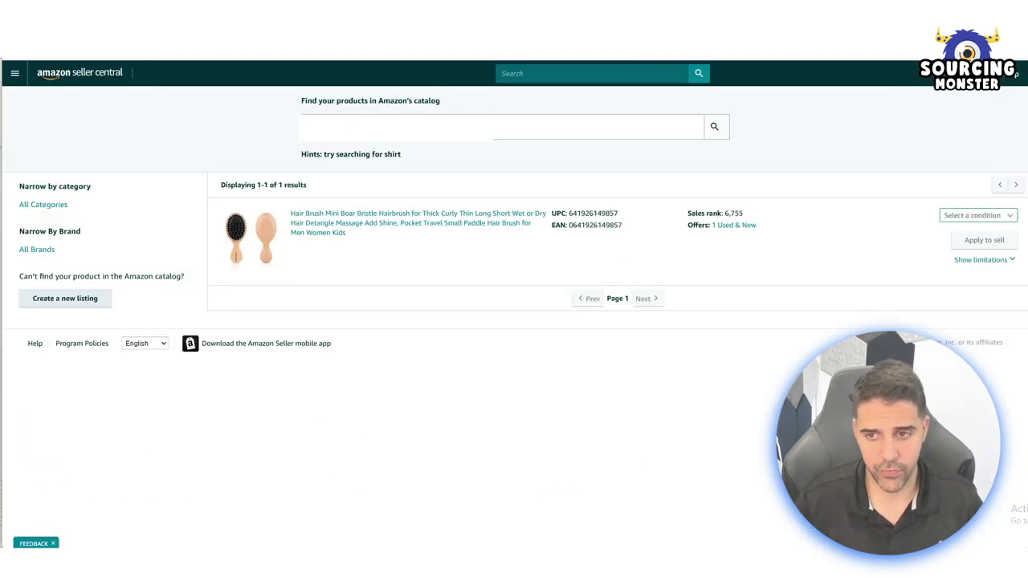
left_click(979, 215)
left_click(959, 232)
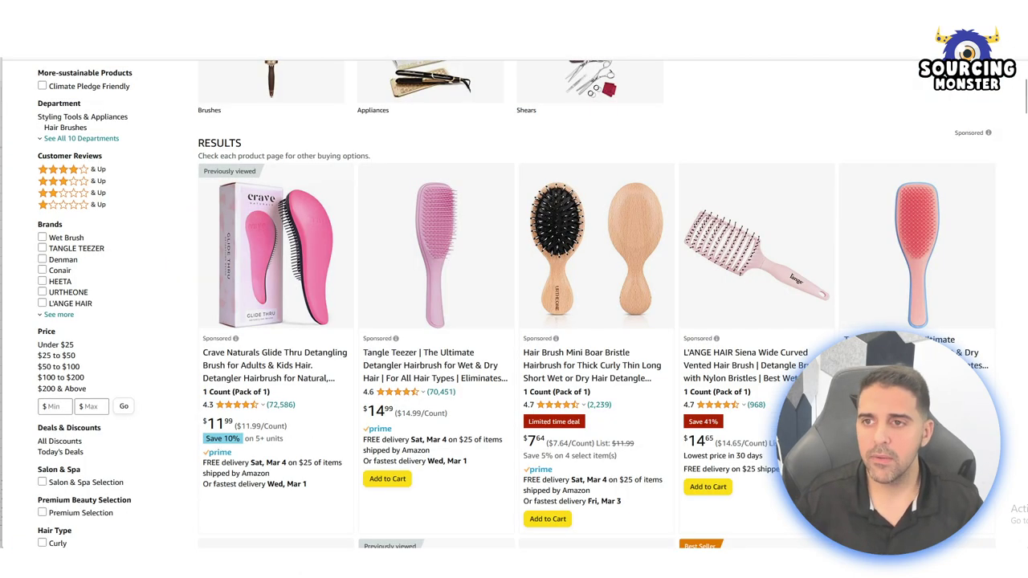
- Copy the MISEL boar bristle hair brush's ASIN from Amazon, look it up in Seller Central's catalog and set its condition to New
scroll(515, 305, "down", 10)
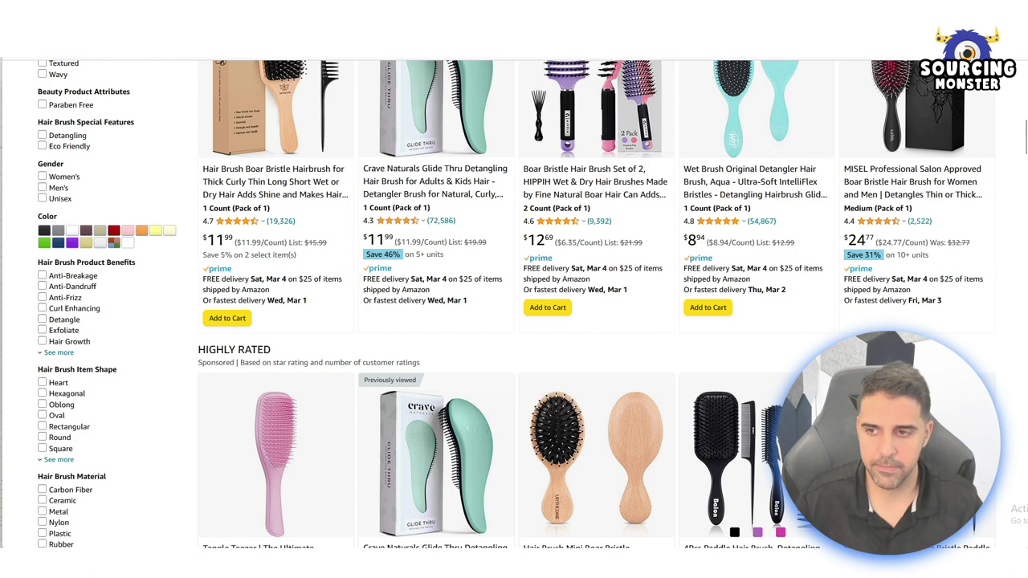
double_click(470, 35)
key("ctrl+x")
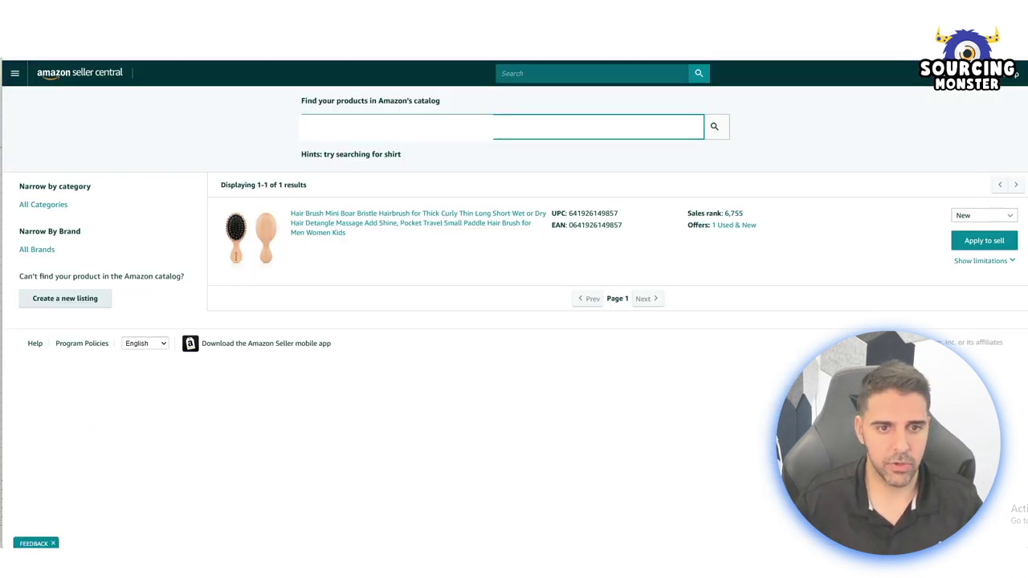
key("Return")
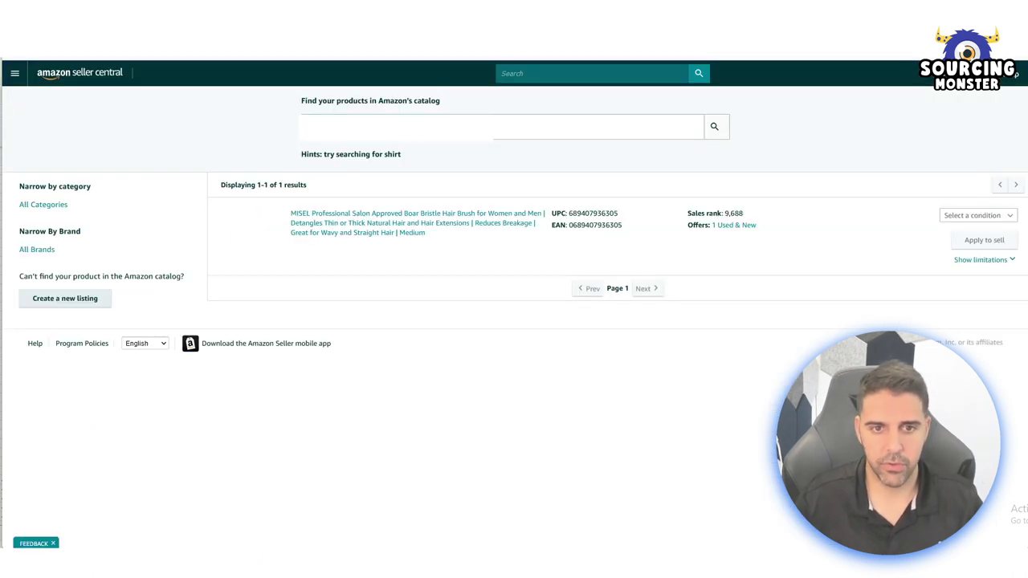
left_click(985, 215)
left_click(975, 233)
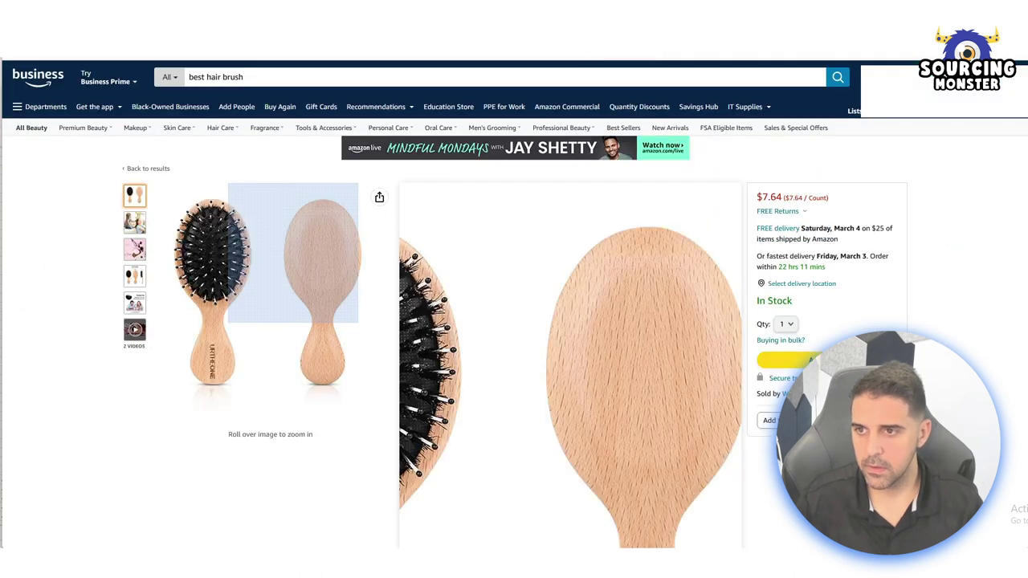
- Open the Sosoon 2 Pack Boar Bristle Paddle Hairbrush on Amazon and look up its ASIN in Seller Central's catalog
key("ctrl+l")
key("Escape")
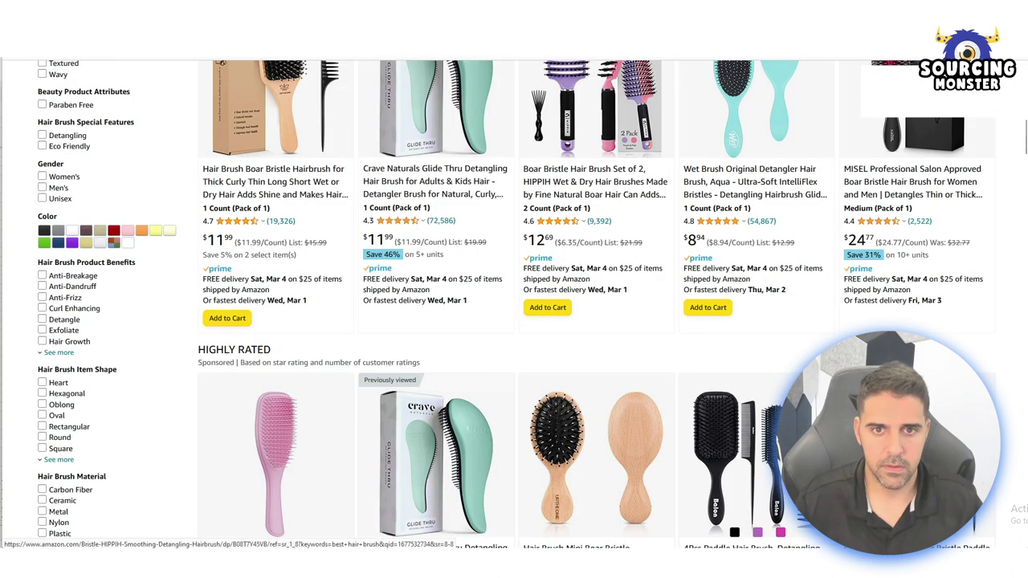
scroll(514, 305, "down", 3)
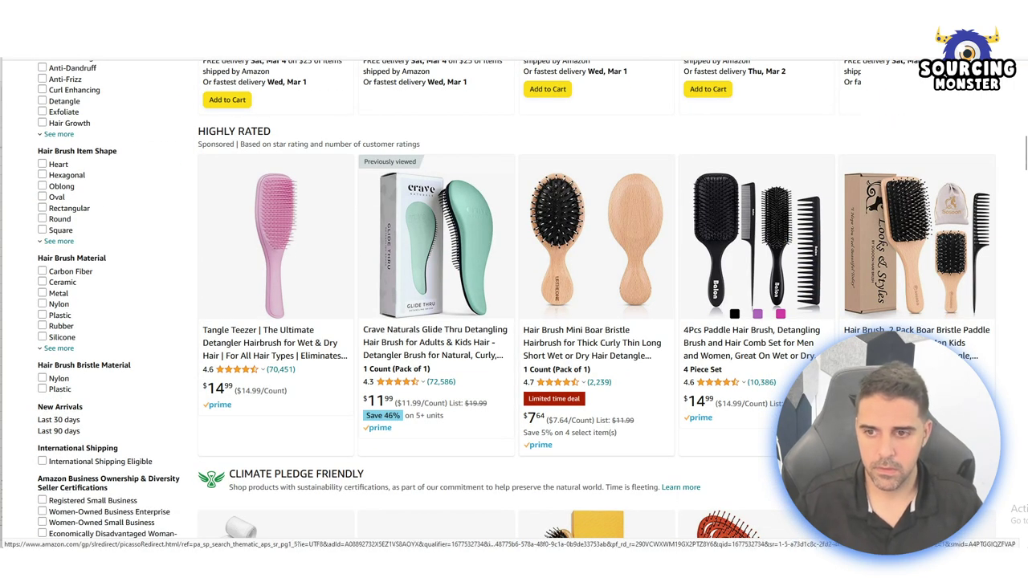
left_click(917, 265)
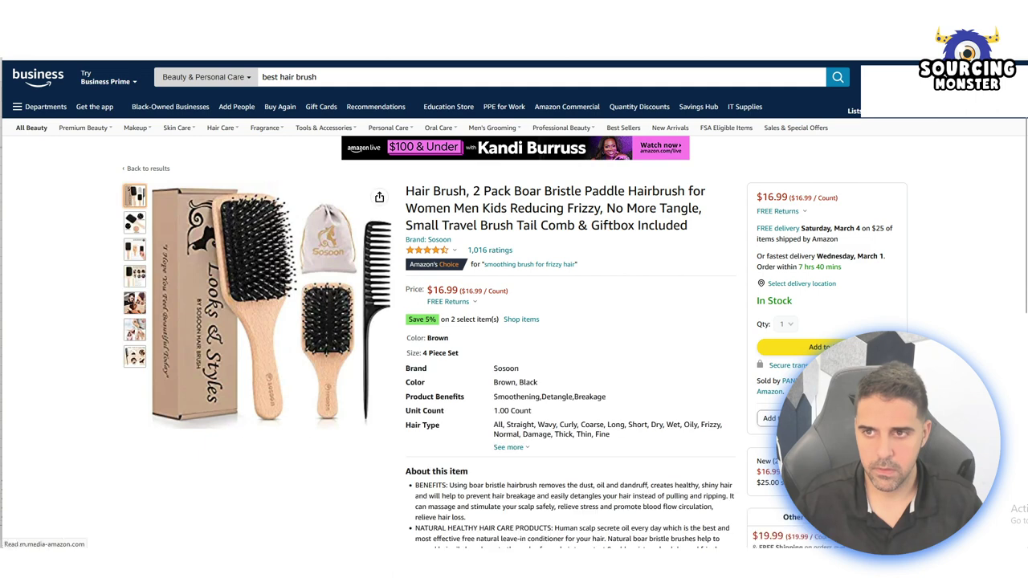
double_click(384, 37)
key("ctrl+x")
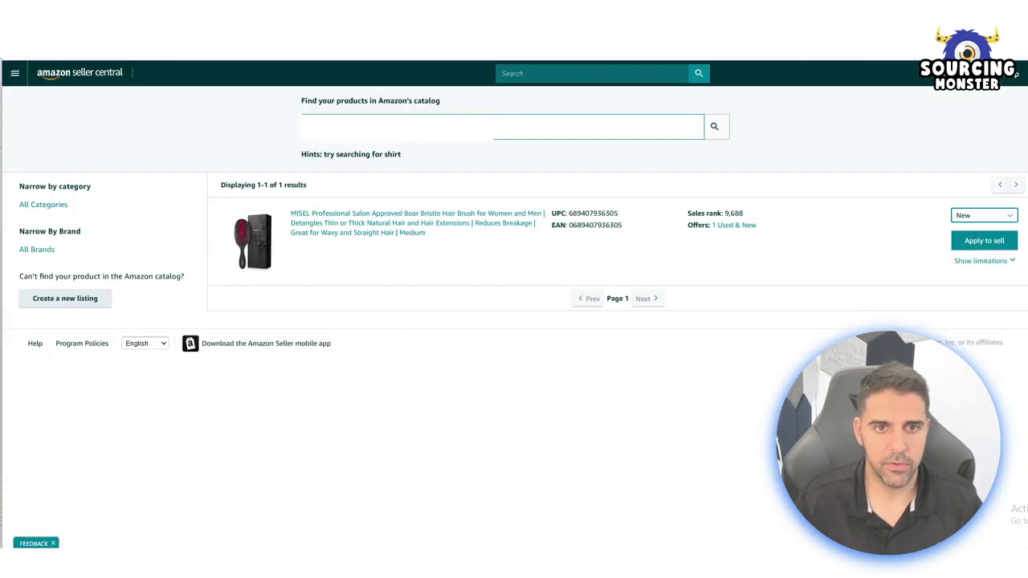
key("ctrl+v")
key("Return")
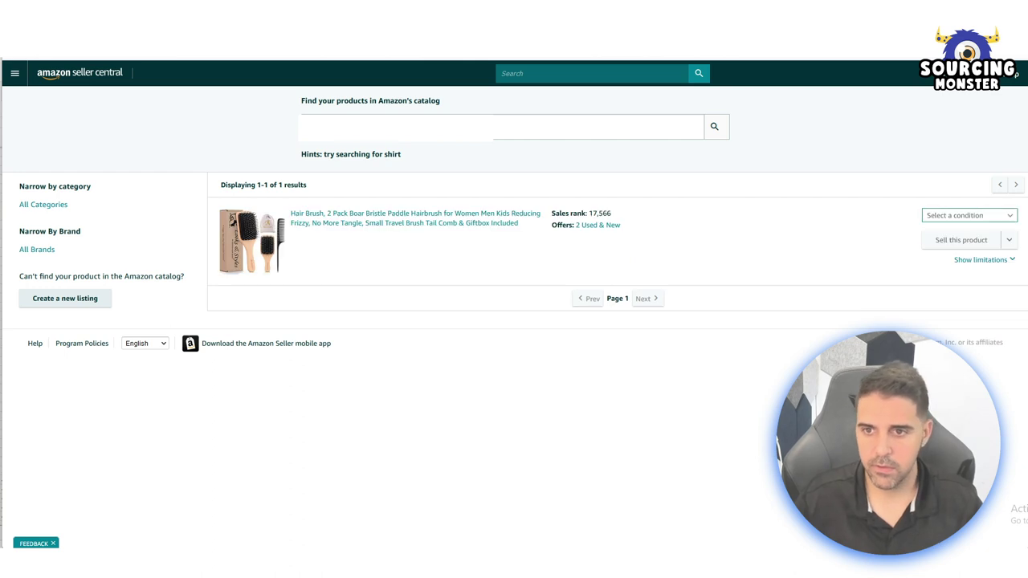
- Set the condition of the 2 Pack Boar Bristle Paddle Hairbrush to New and start an offer to sell this product
left_click(970, 215)
left_click(948, 233)
left_click(961, 240)
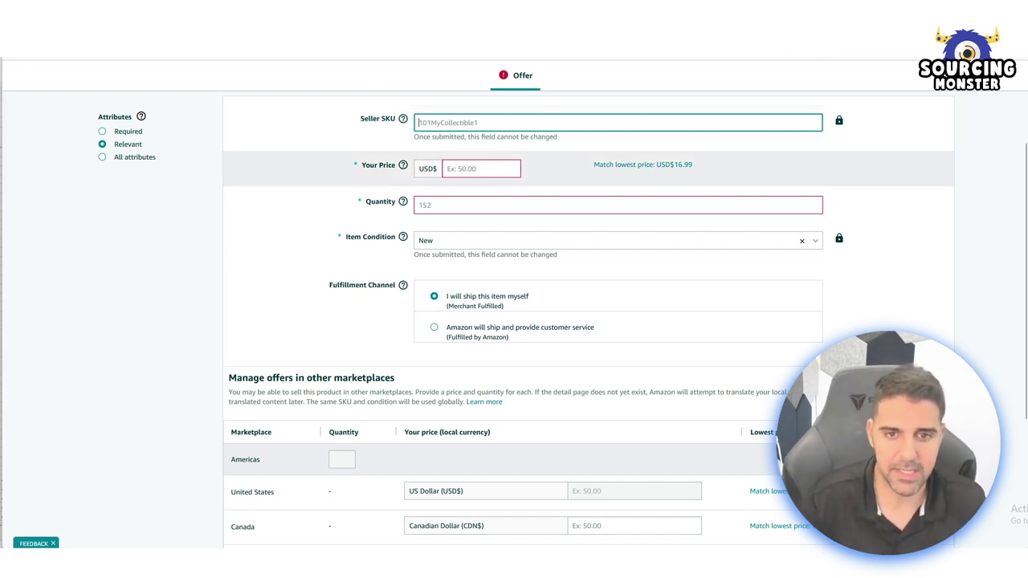
- Set the offer's quantity to 1 and its item condition to New
left_click(498, 206)
type("1")
left_click(498, 240)
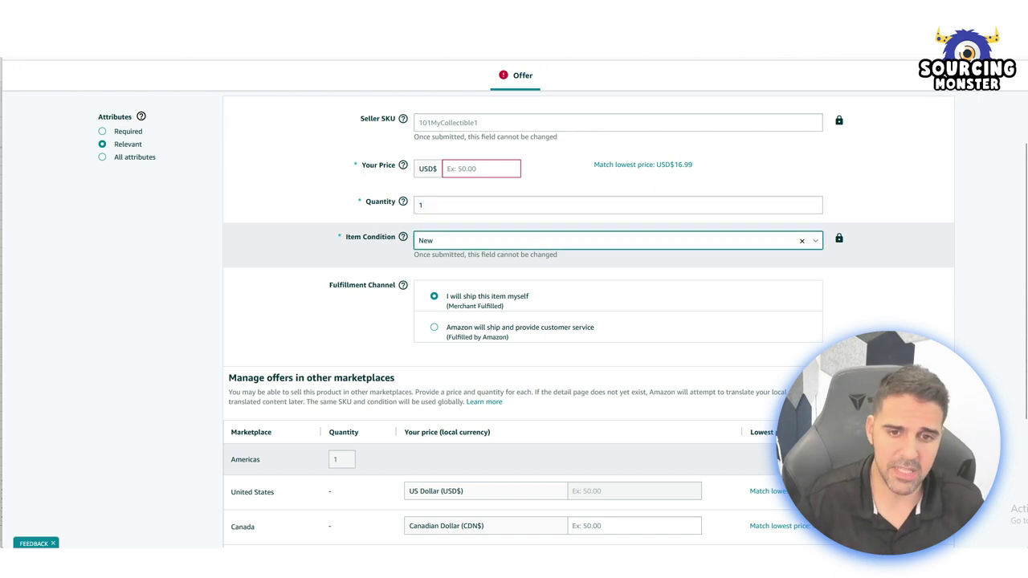
left_click(466, 261)
- Set the fulfillment channel to Amazon will ship and provide customer service, and review the offer fields for the other marketplaces
left_click(435, 327)
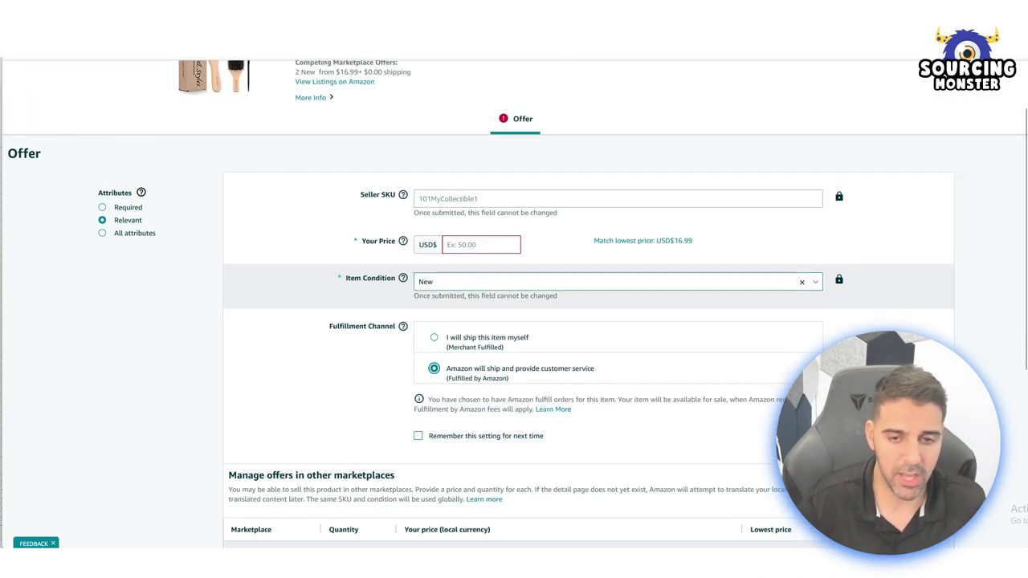
scroll(515, 321, "down", 3)
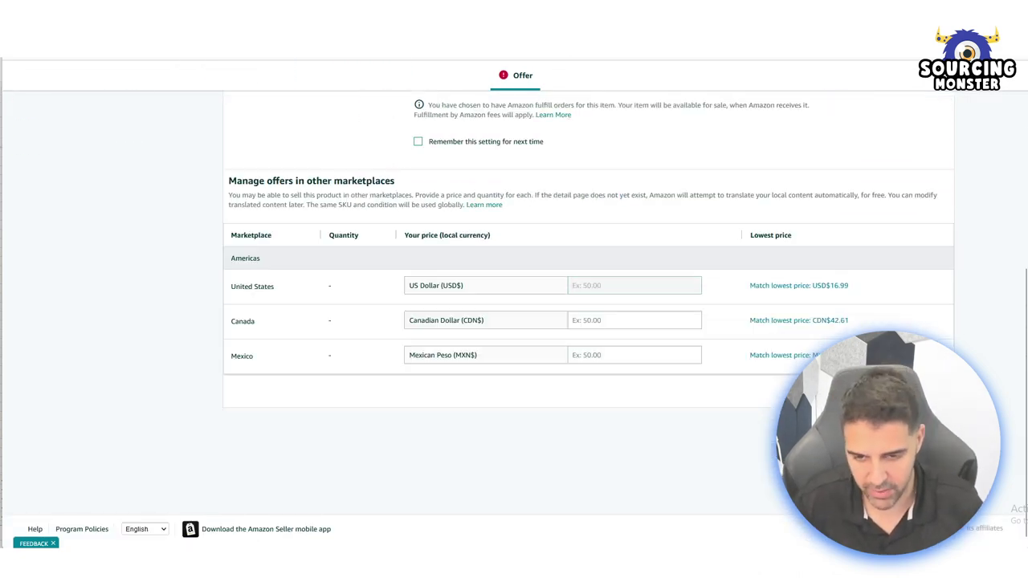
scroll(514, 321, "up", 3)
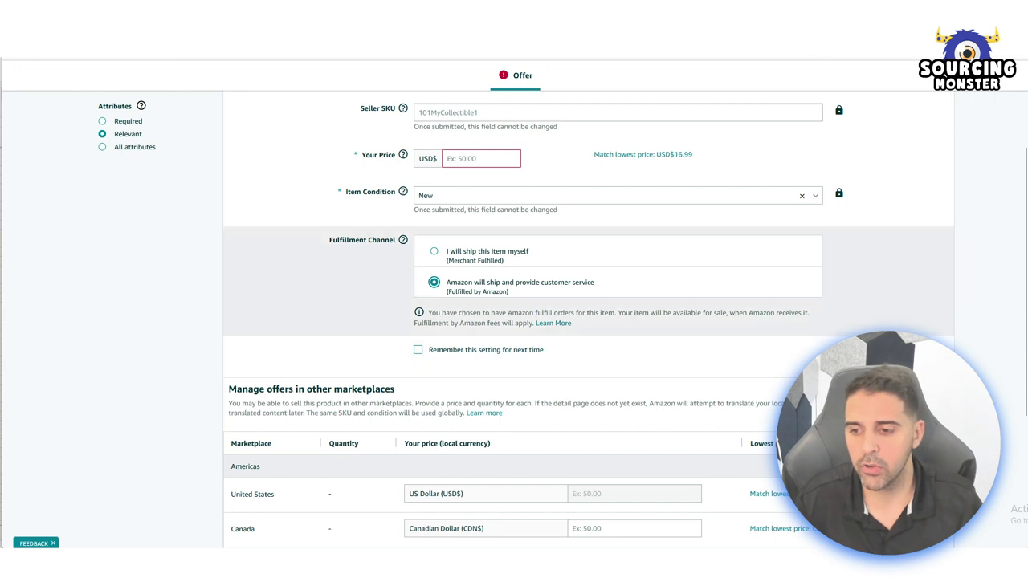